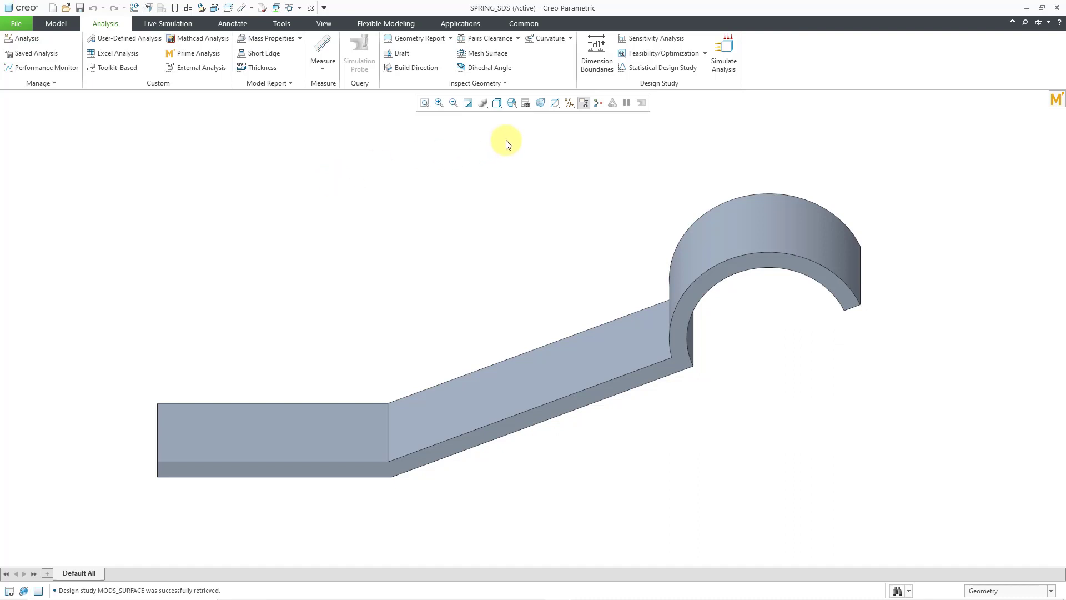
- Open the saved MODS_SURFACE multi-objective design study
left_click(707, 55)
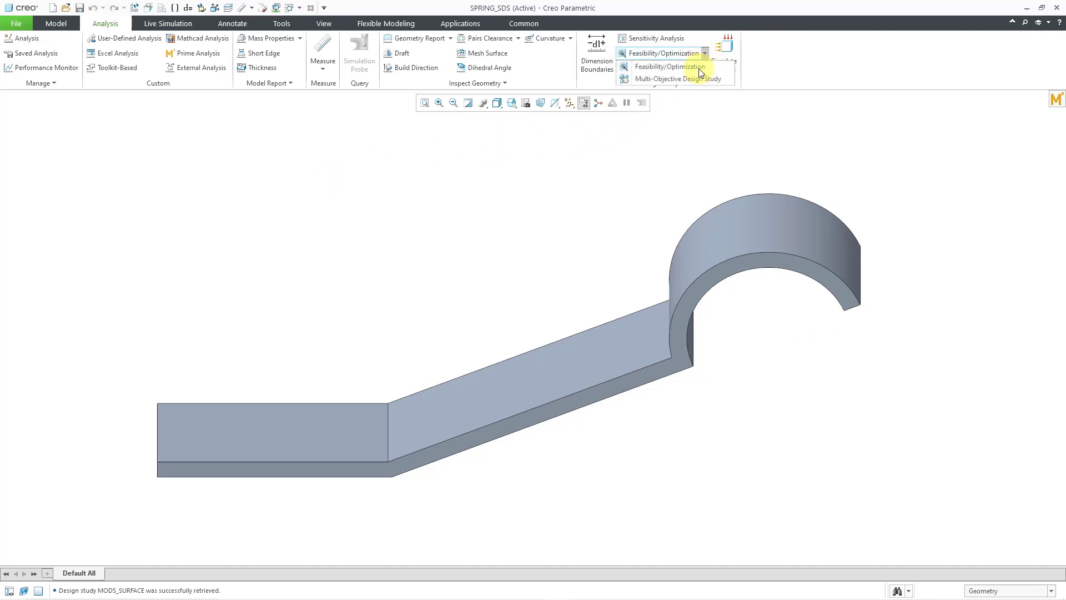
left_click(698, 81)
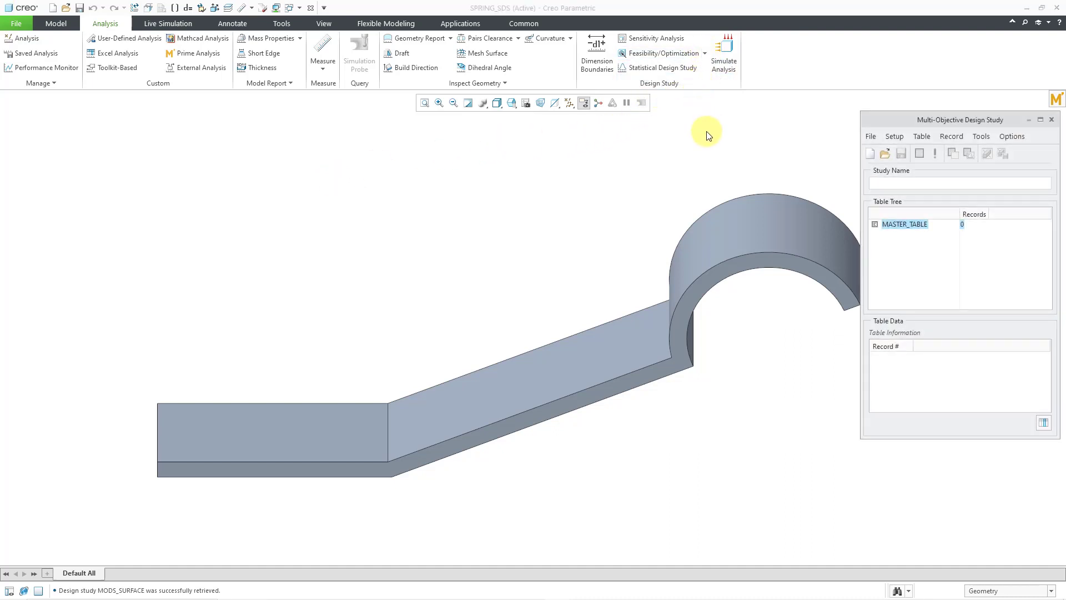
left_click(883, 158)
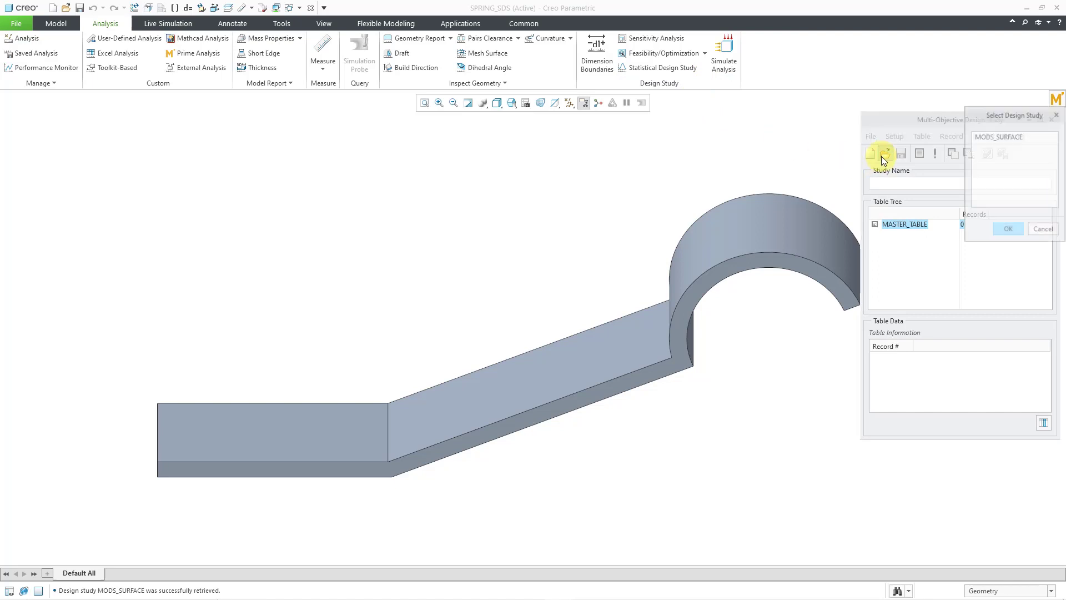
left_click(983, 136)
left_click(1008, 230)
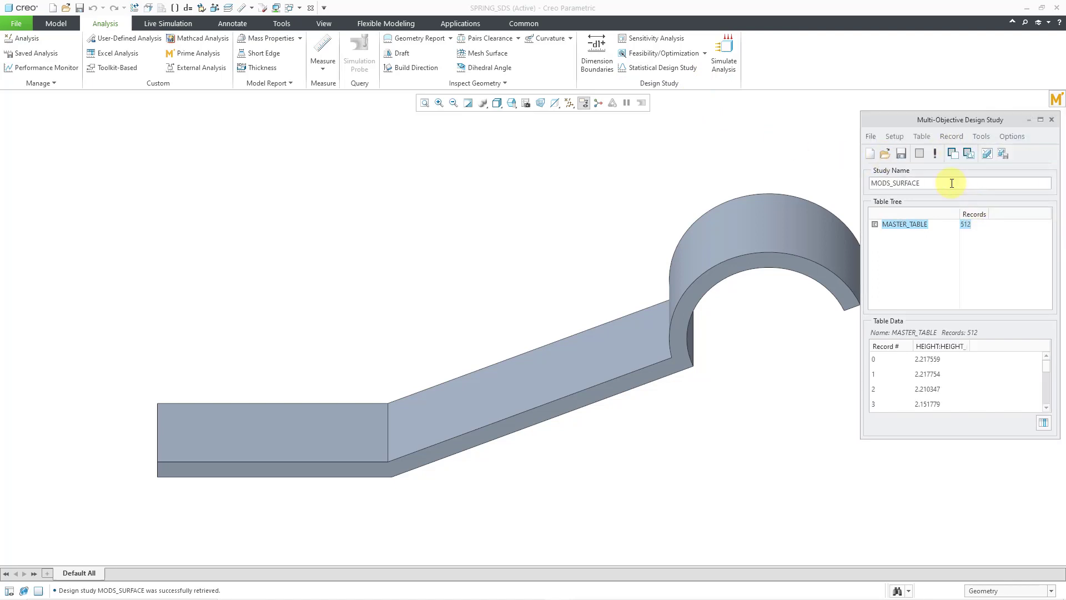
- Show the study setup and widen the Variable column to read LENGTH, ANGLE and HEIGHT_MEAS
left_click(899, 137)
left_click(915, 163)
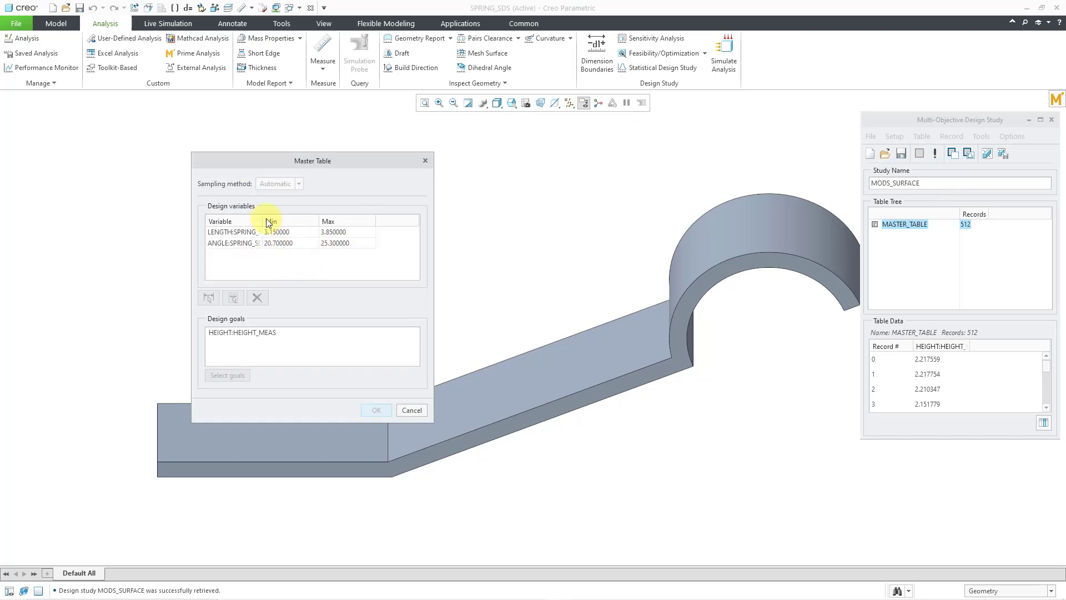
left_click_drag(263, 221, 288, 221)
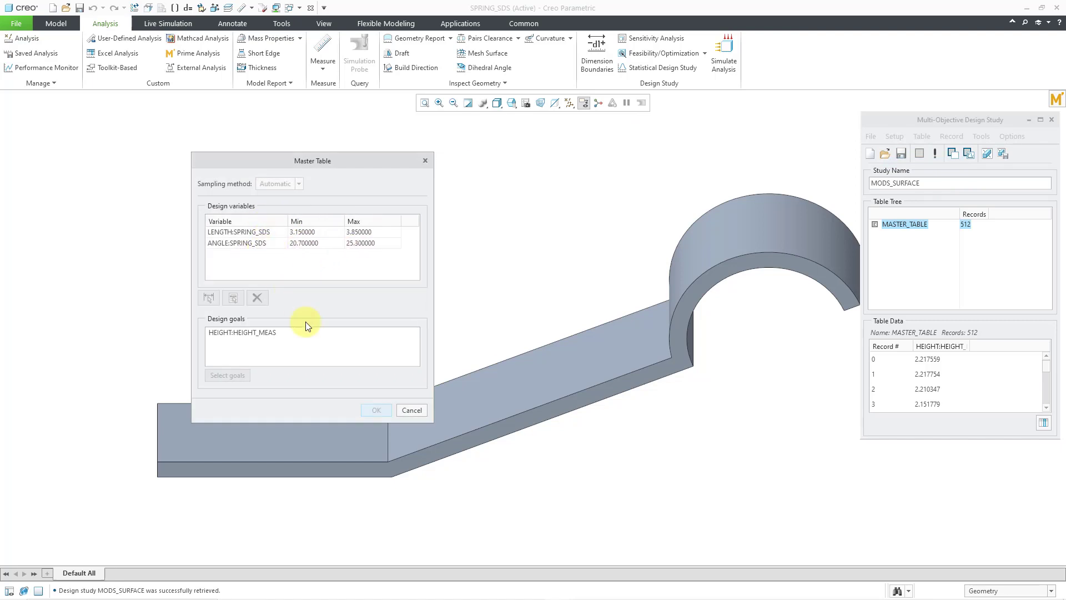
- Graph HEIGHT:HEIGHT_MEAS against LENGTH:SPRING_SDS as a 512-point scatter chart, then close it
left_click(412, 409)
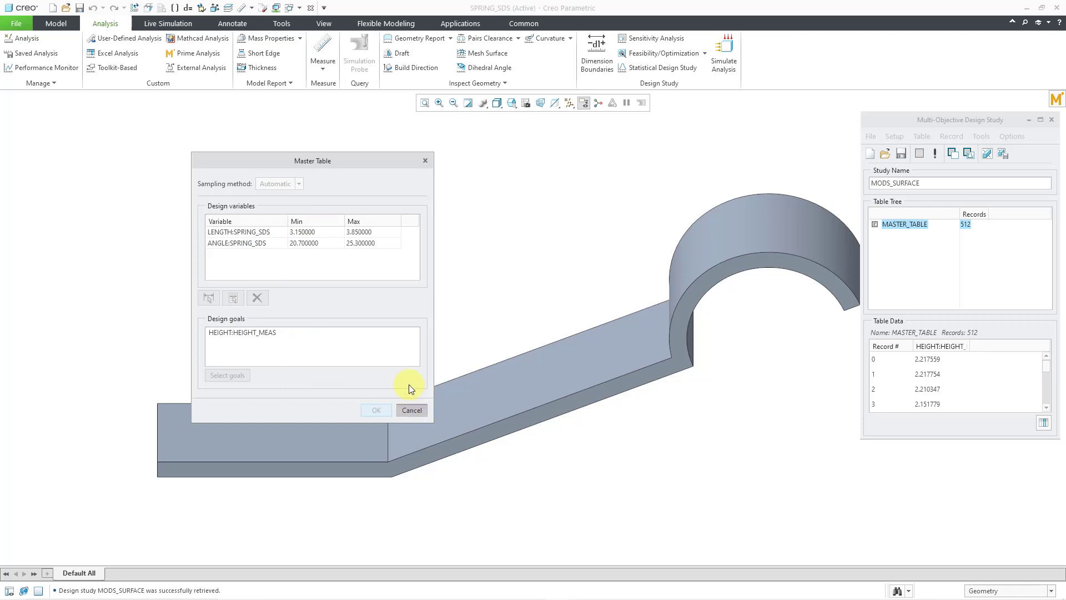
left_click(978, 139)
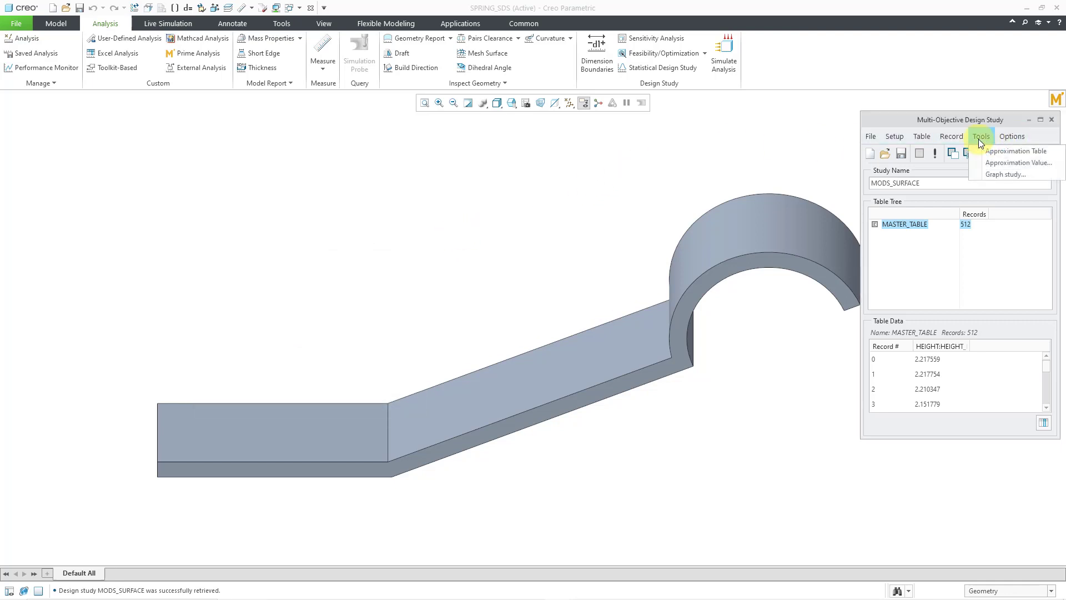
left_click(1000, 175)
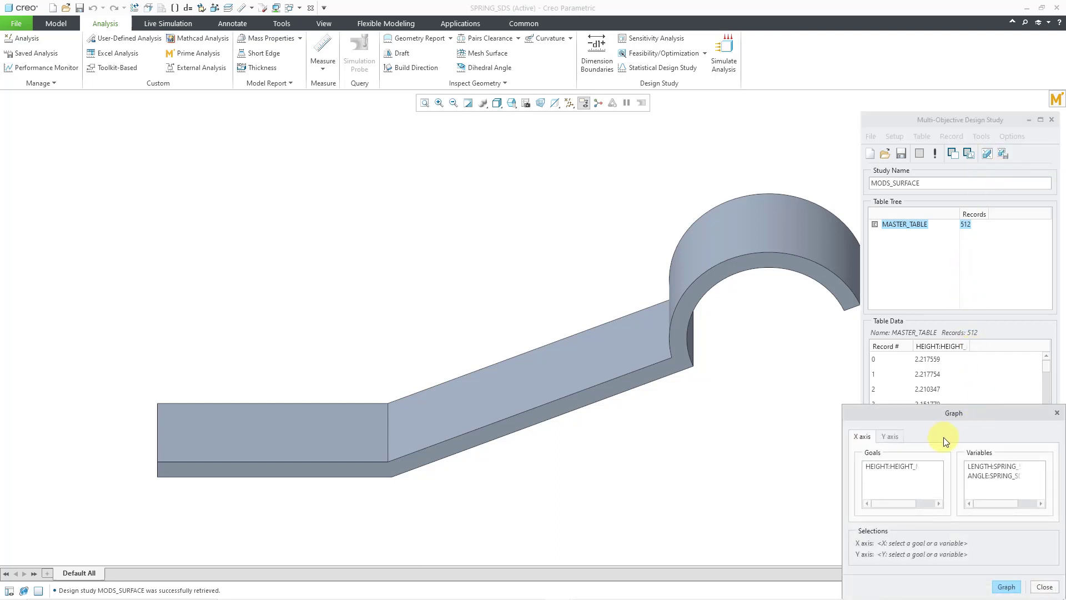
left_click(978, 465)
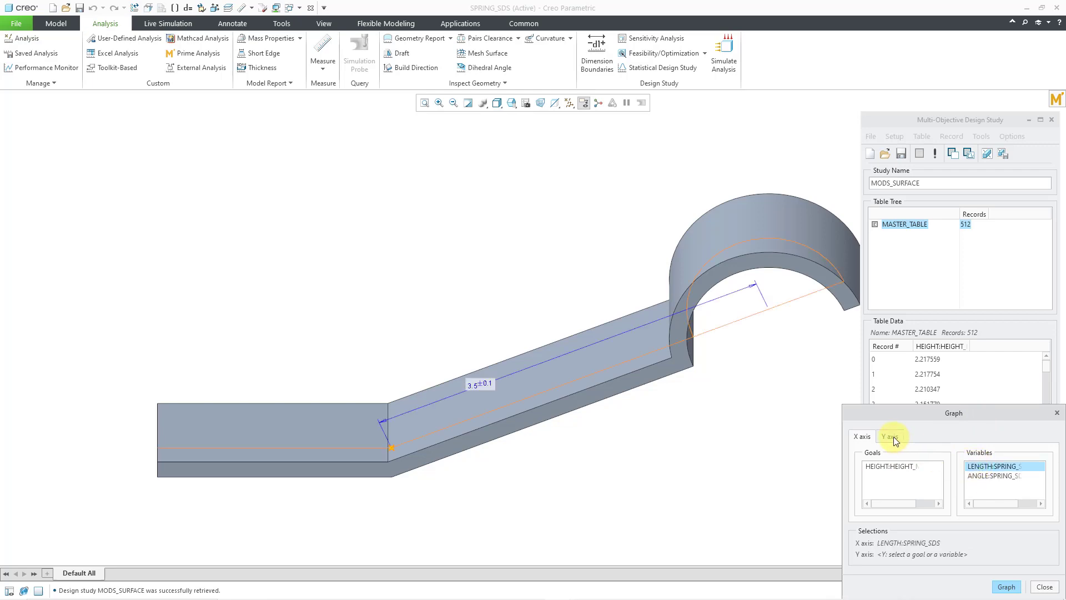
left_click(893, 437)
left_click(894, 465)
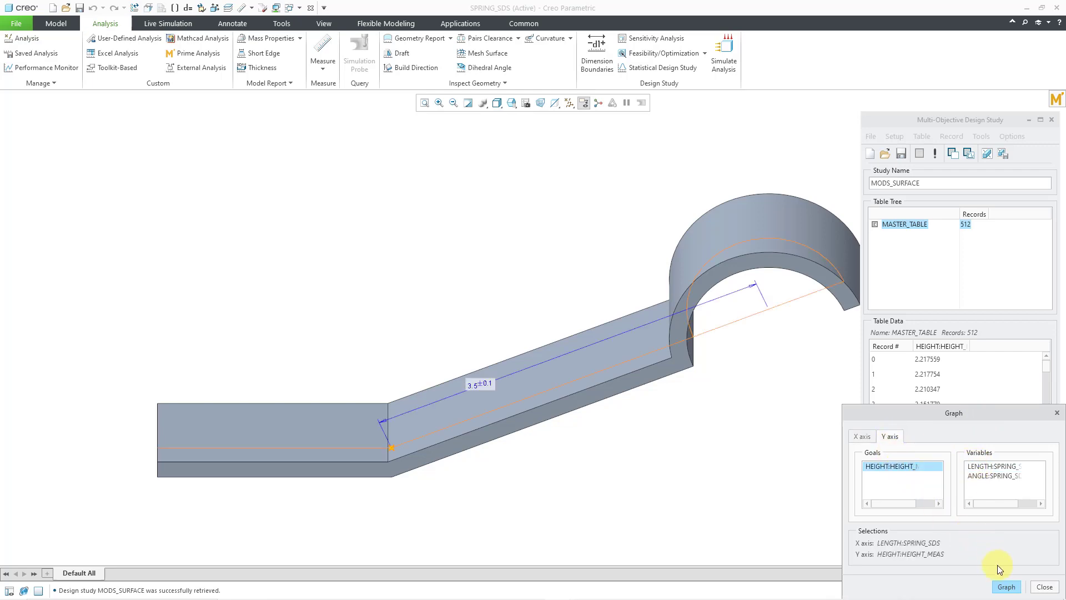
left_click(1008, 588)
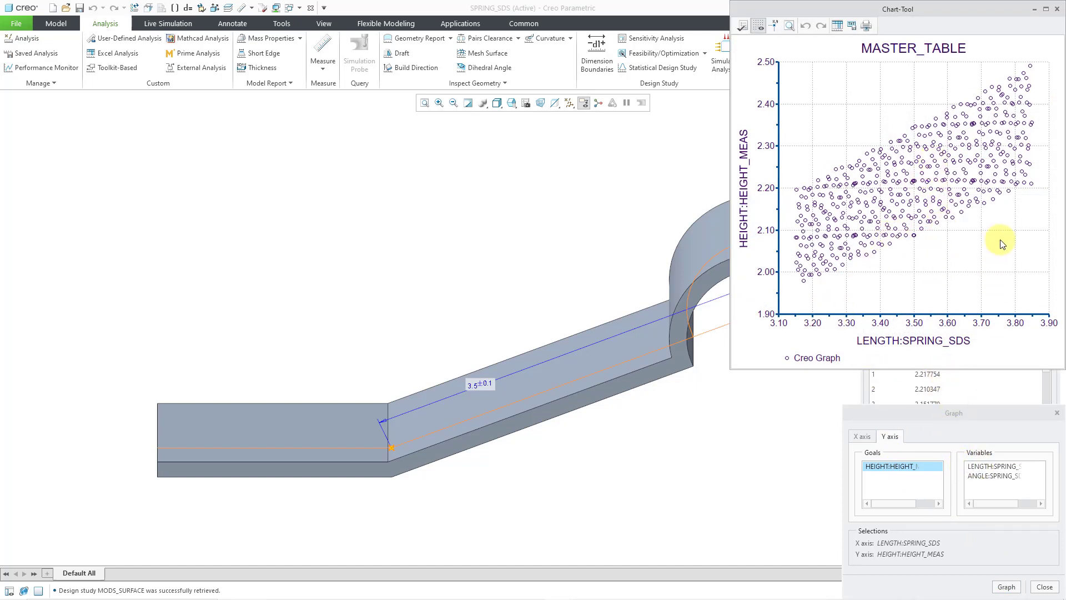
left_click(1057, 10)
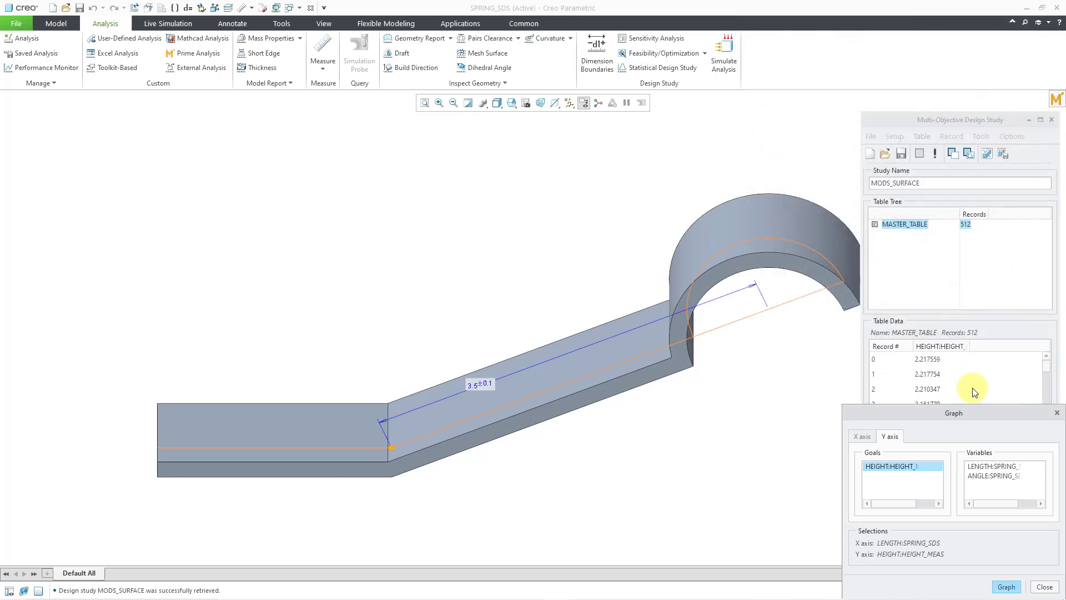
- Show the MASTER_TABLE data listing and save it as mobj_table_tmp.inf
left_click(1045, 587)
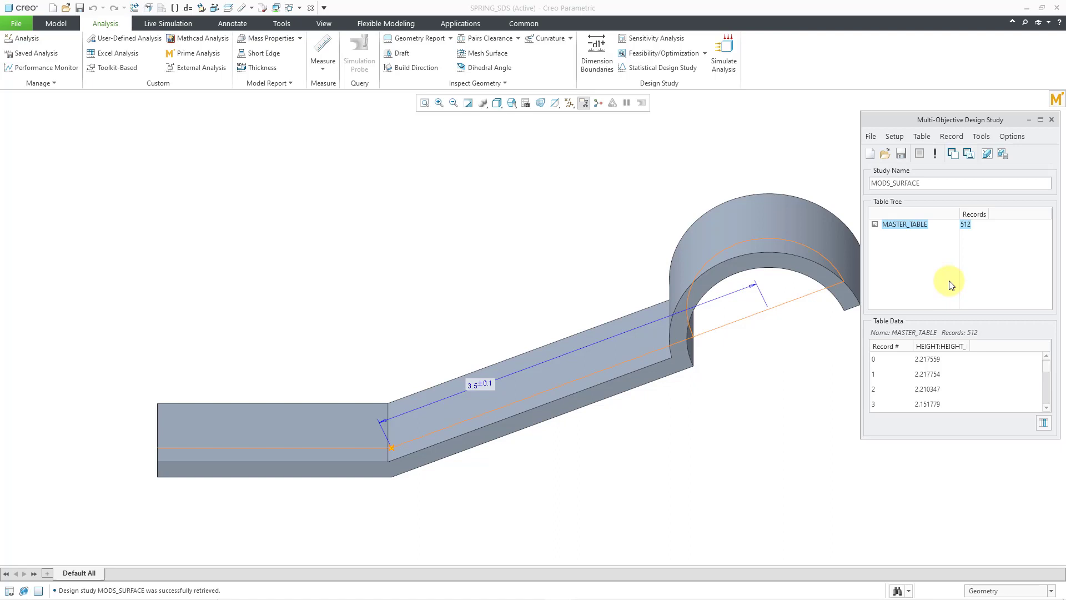
left_click(926, 138)
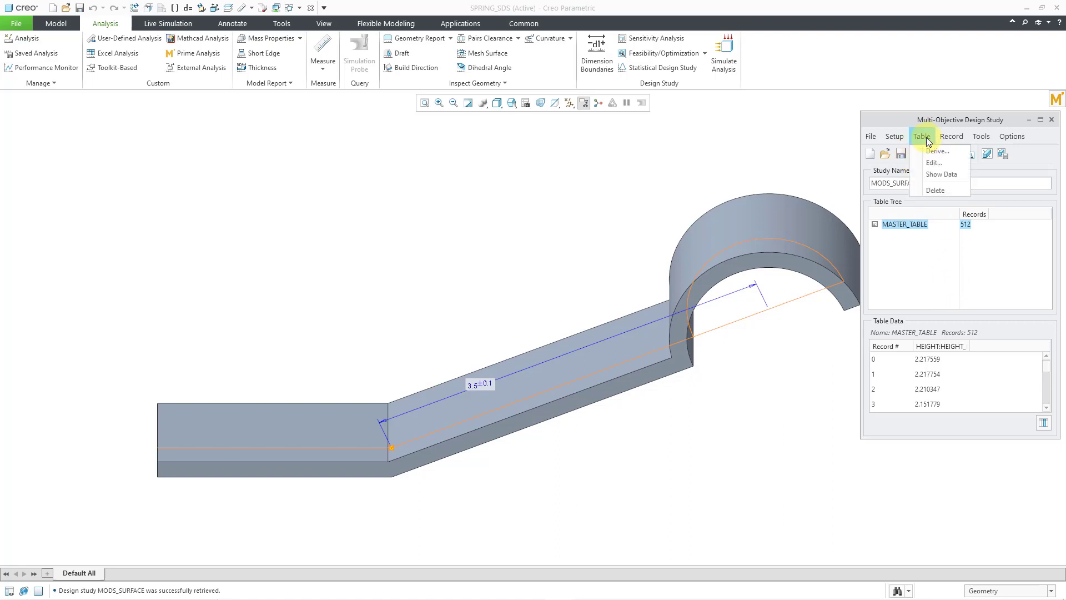
left_click(936, 175)
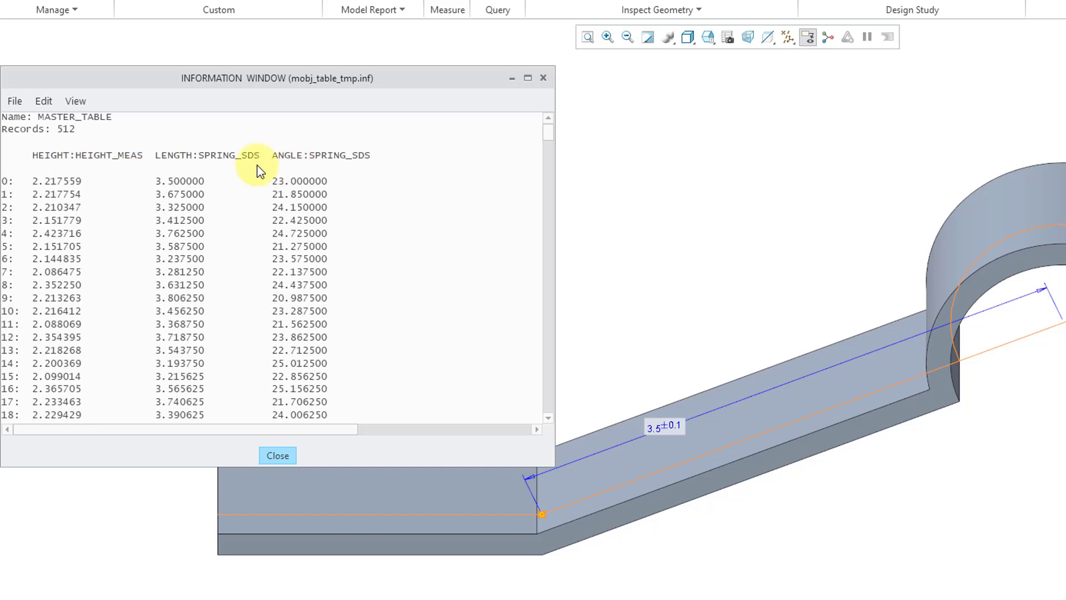
left_click(16, 103)
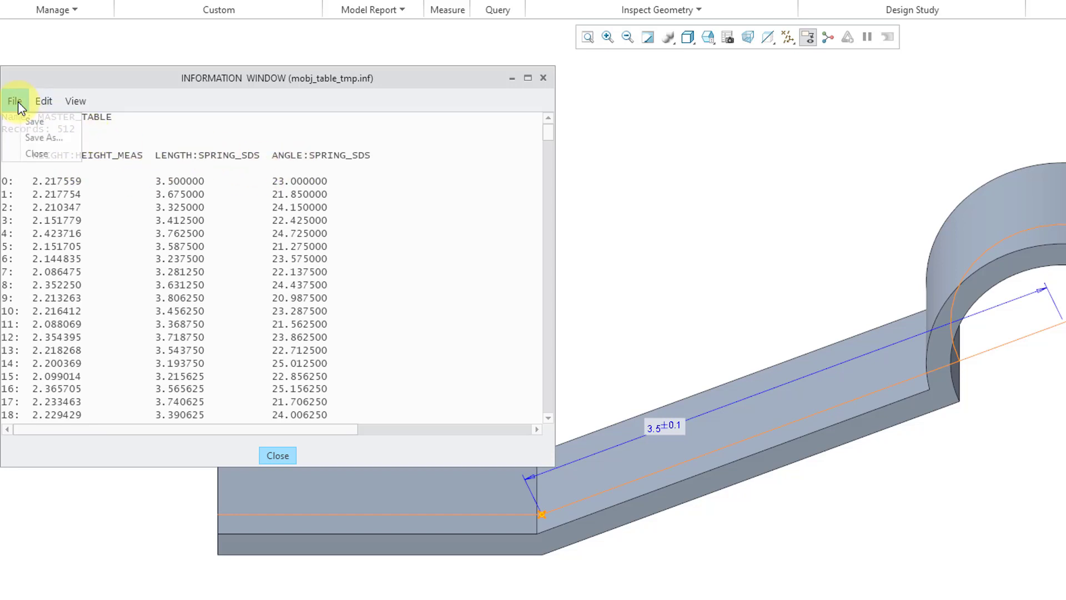
left_click(39, 137)
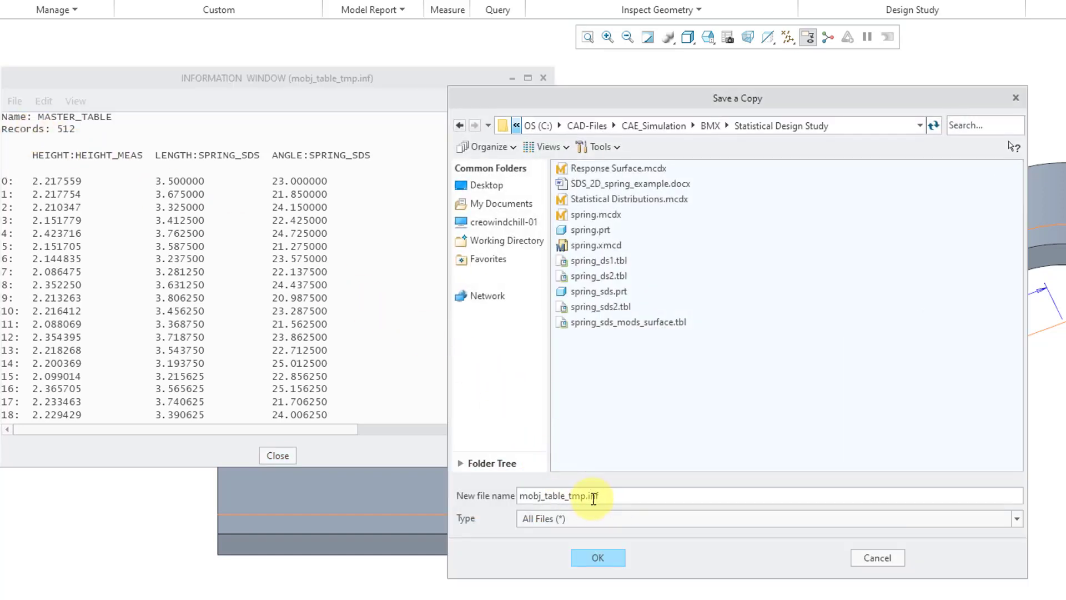
left_click(610, 558)
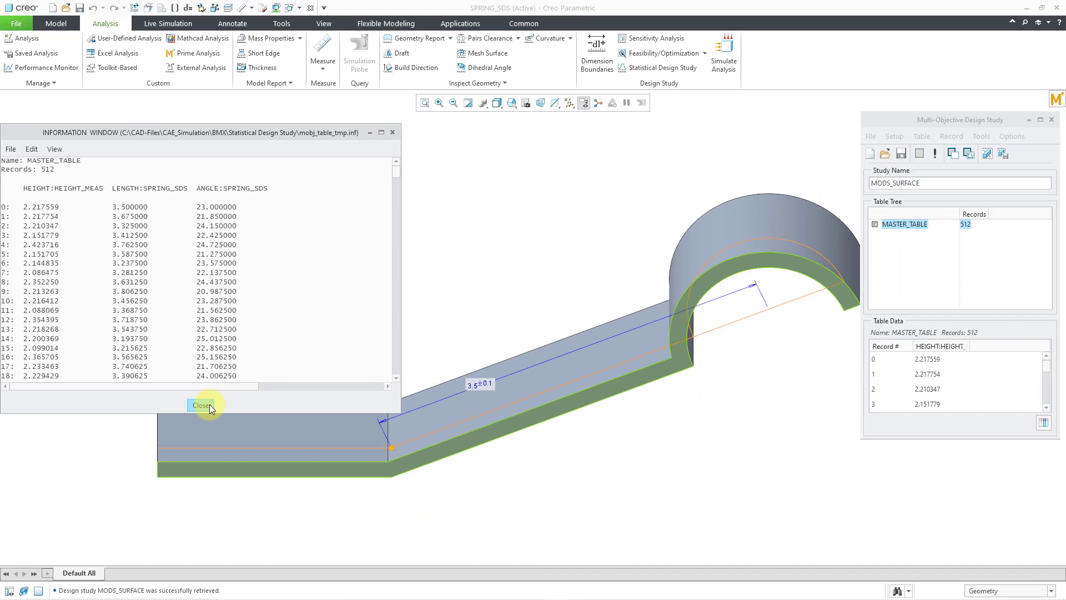
- Rename mobj_table_tmp.inf.1 to mobj_table_tmp.csv and accept the extension-change warning
left_click(236, 422)
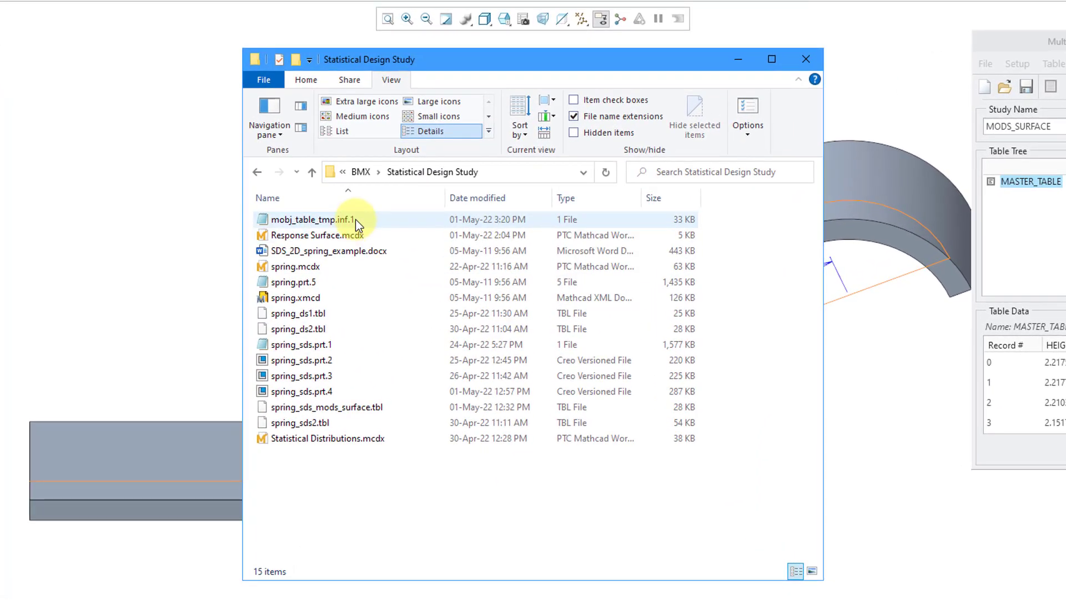
left_click(356, 221)
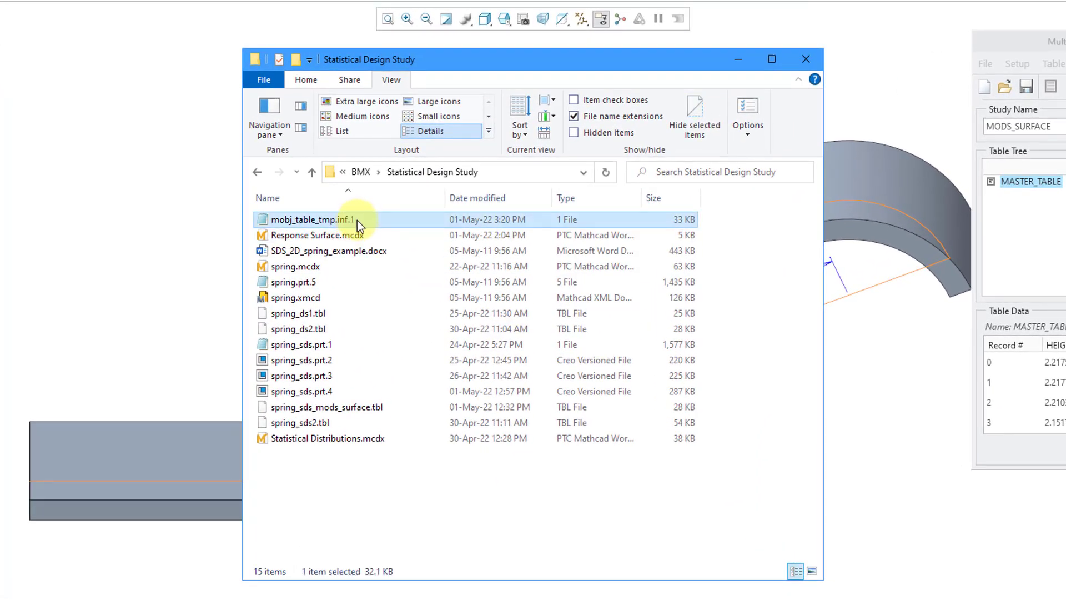
left_click(357, 220)
left_click(355, 219)
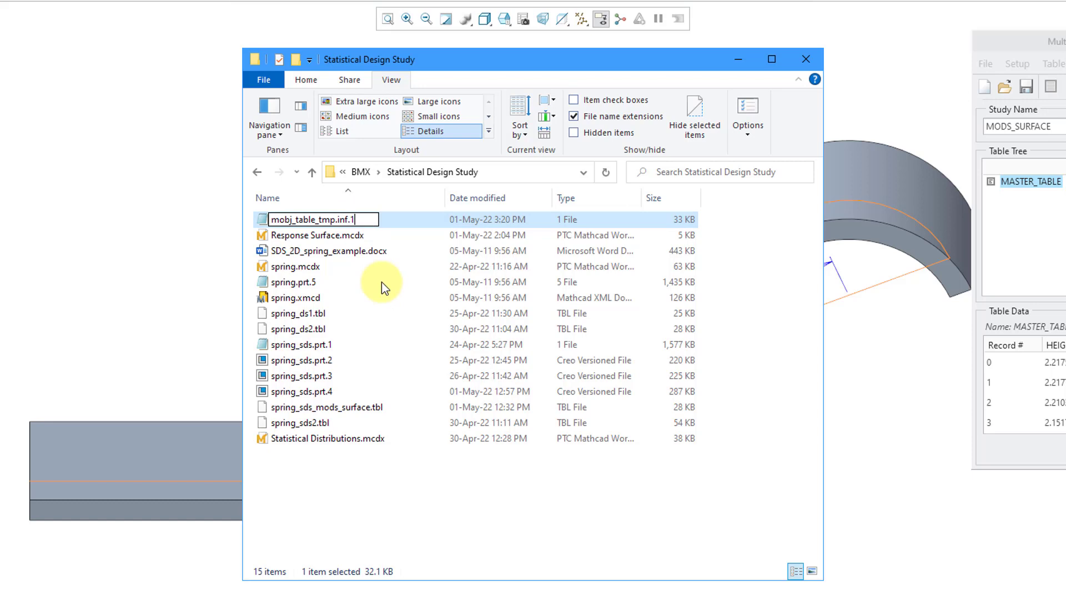
key("BackSpace")
key("BackSpace")
key("BackSpace")
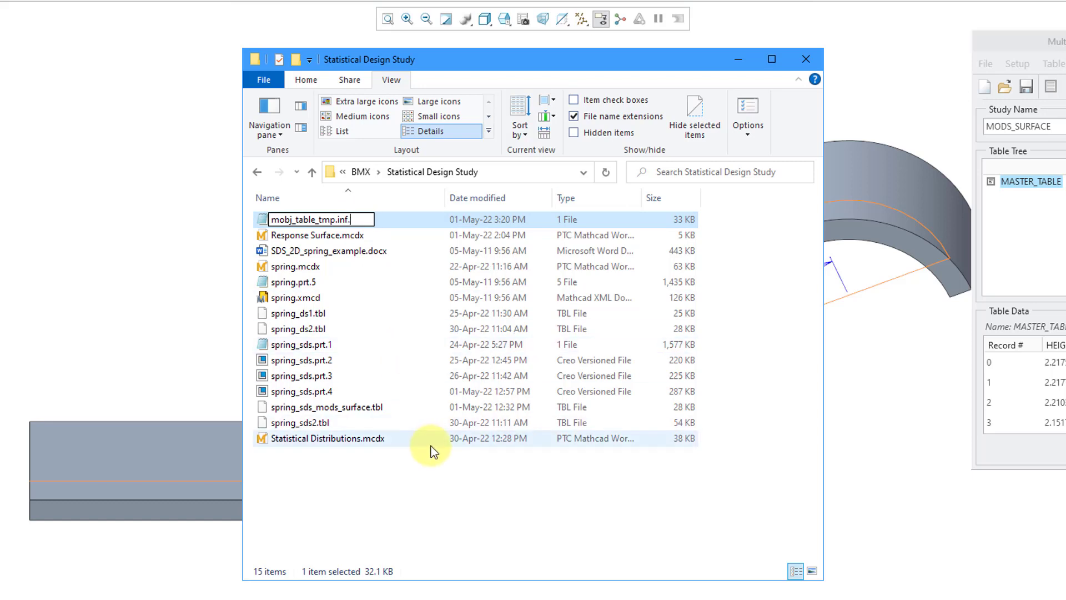
key("BackSpace")
key("BackSpace")
type("csv")
key("Return")
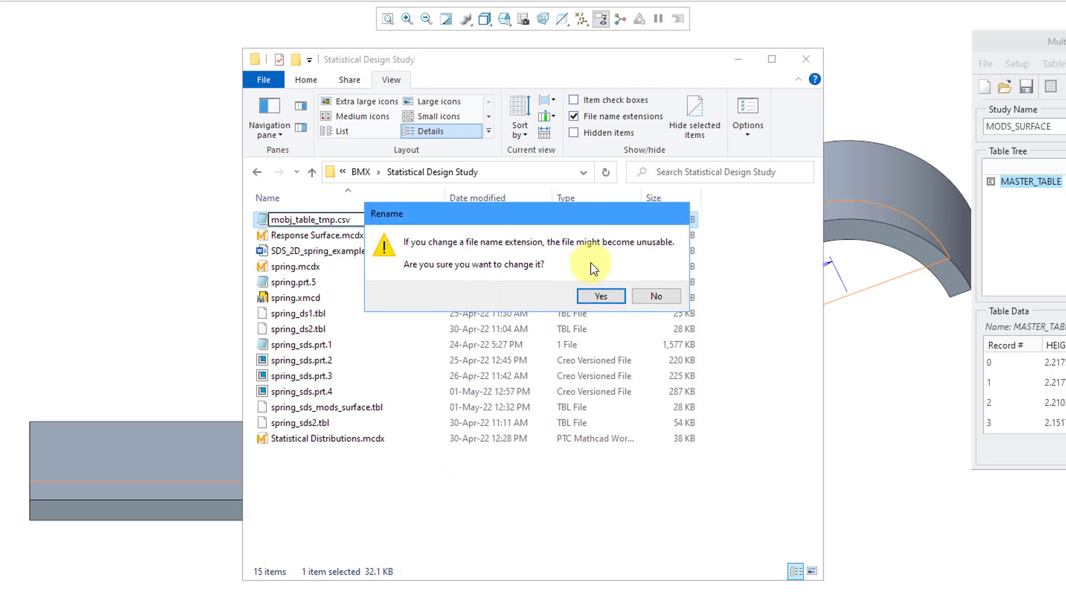
left_click(613, 296)
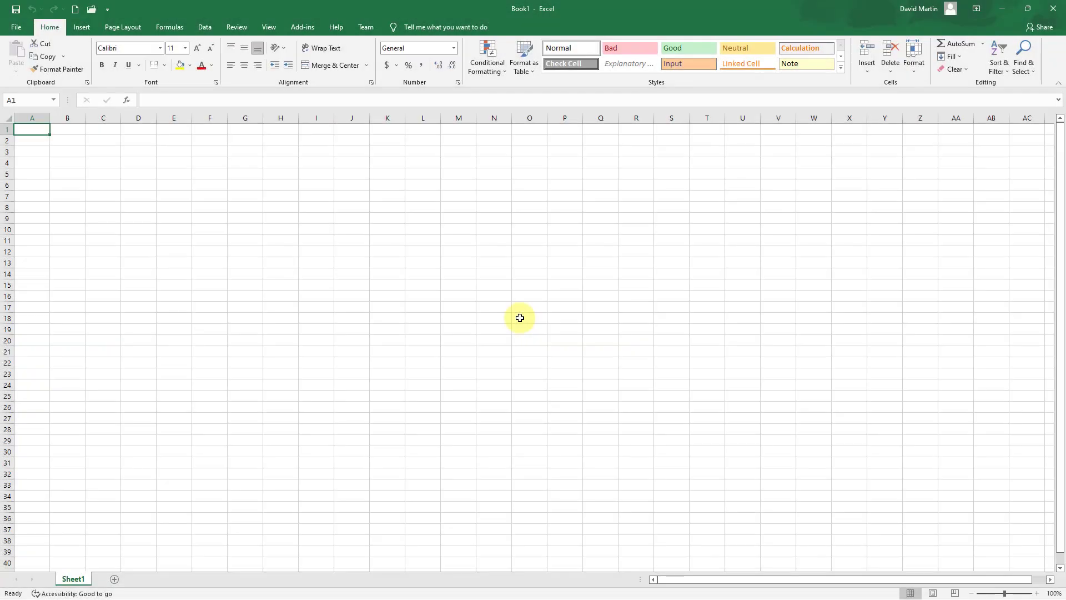
- Start a From Text import of mobj_table_tmp.csv from the study folder
left_click(207, 31)
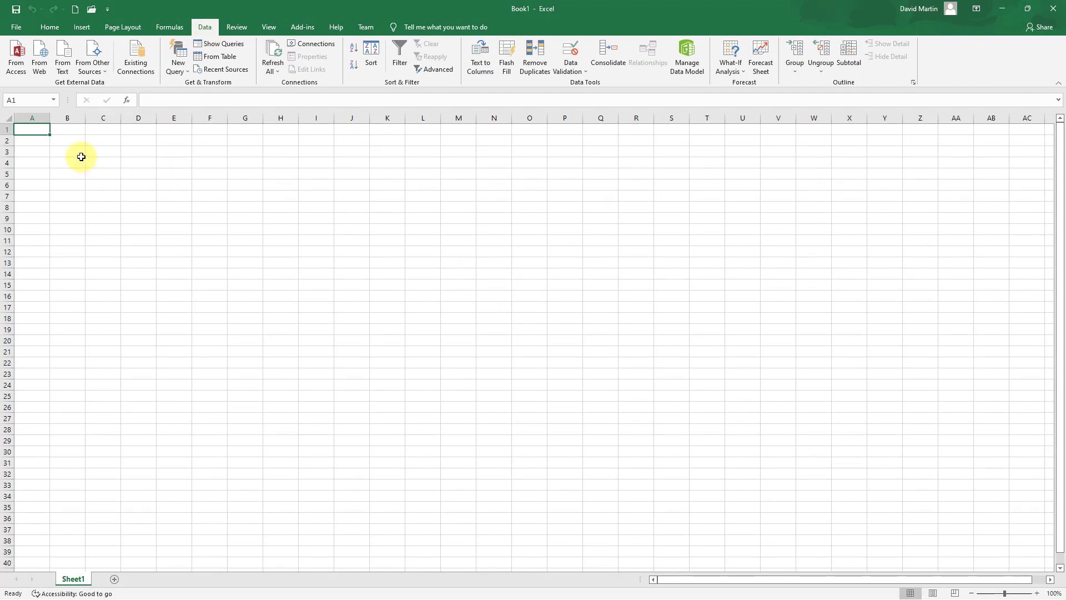
left_click(63, 61)
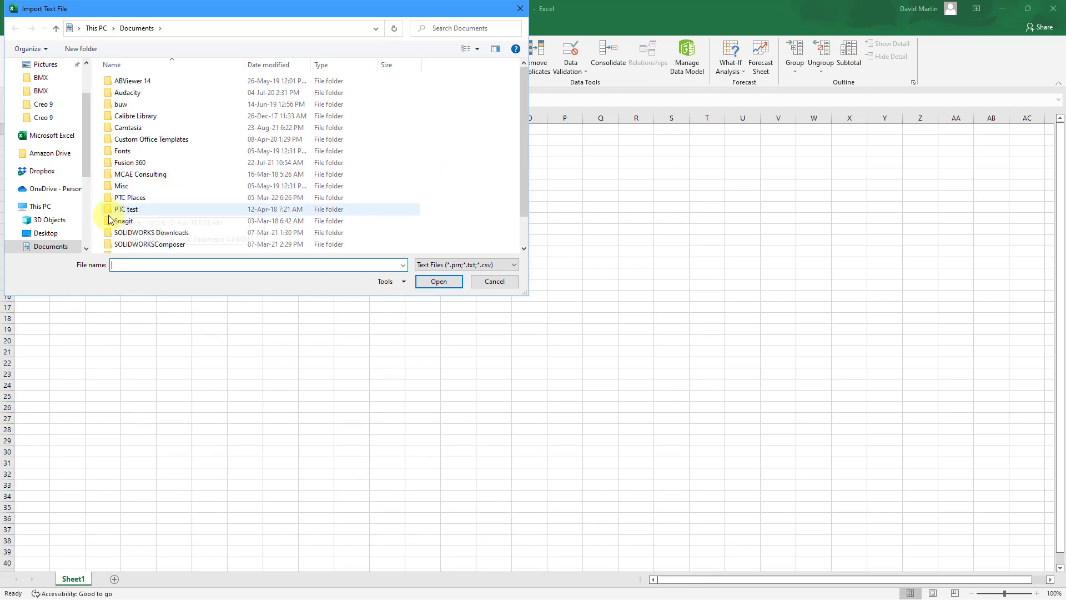
scroll(86, 188, "down", 1)
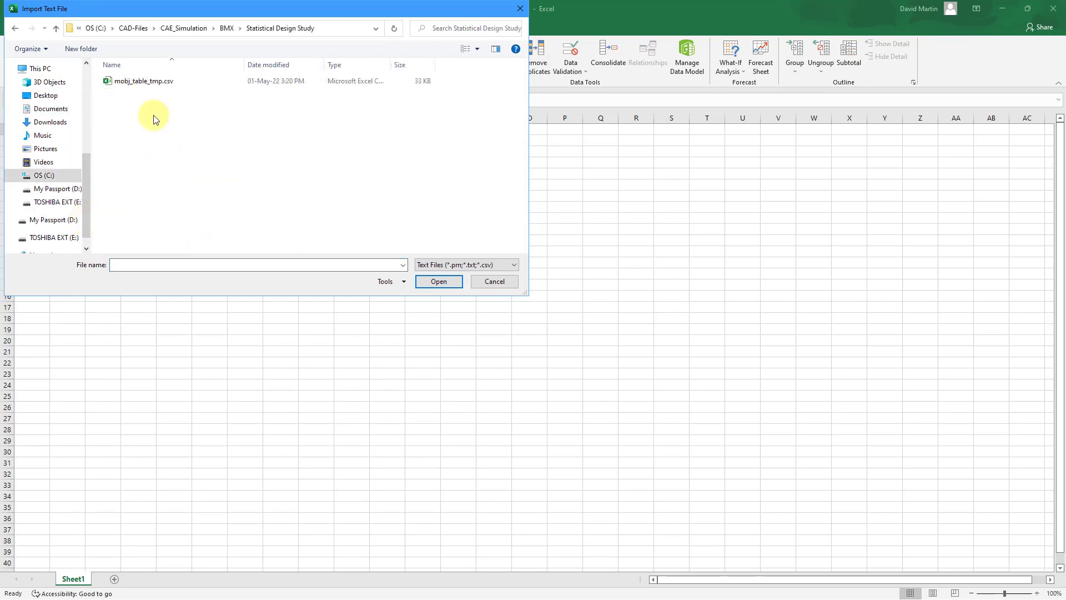
left_click(143, 81)
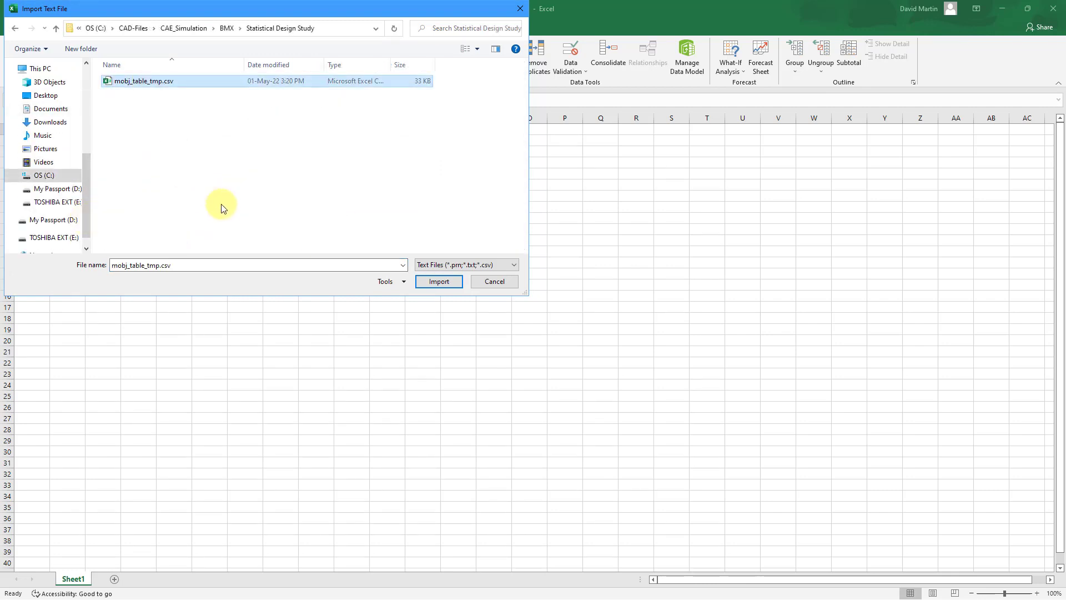
left_click(439, 282)
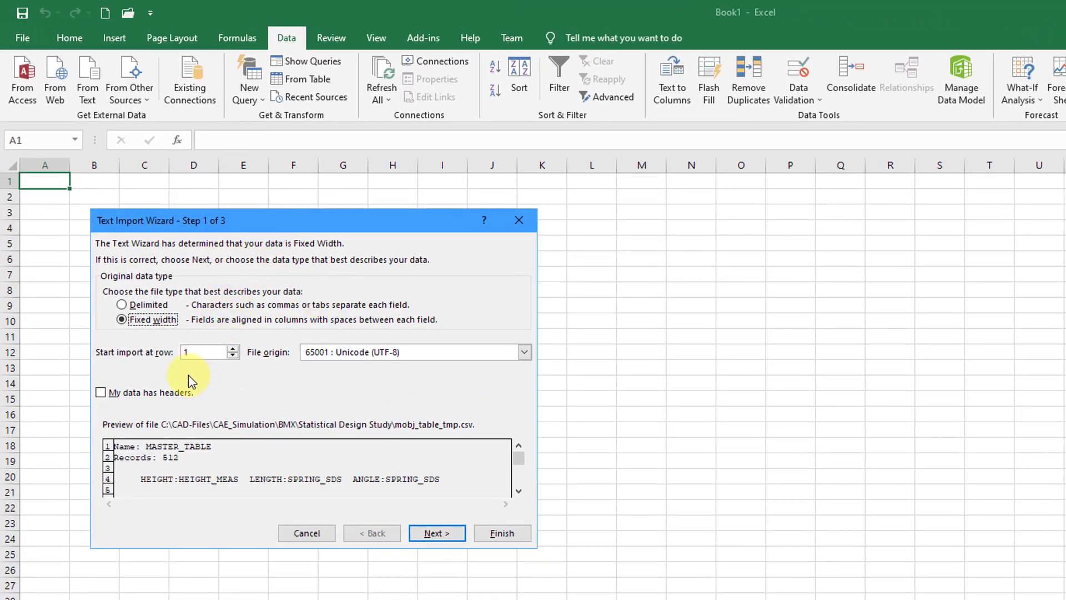
- Import it as delimited data split on tab, comma and space, placed at $A$1
left_click(121, 305)
left_click(437, 533)
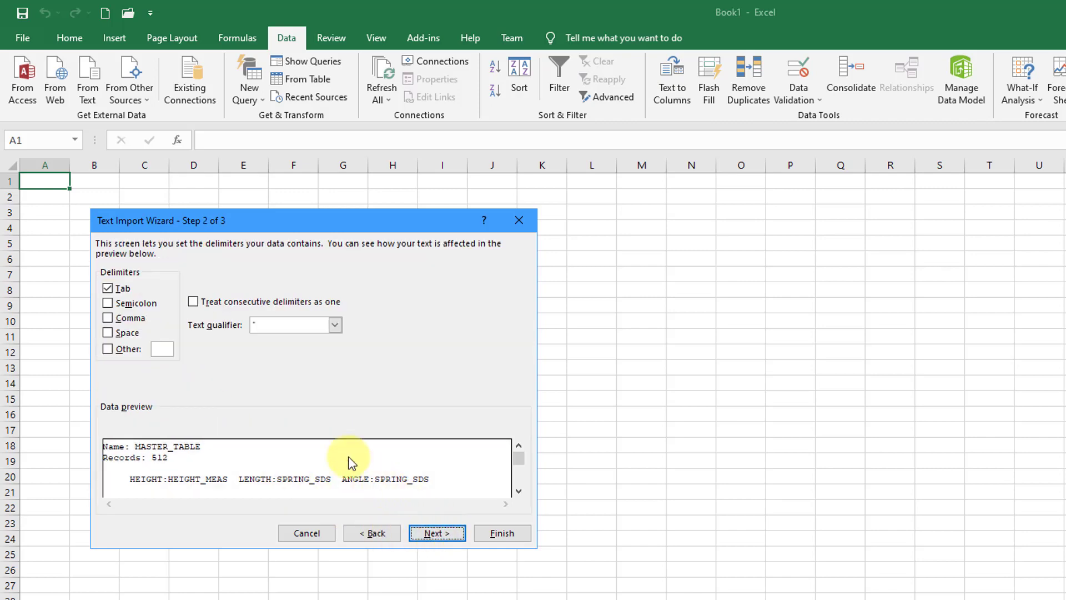
left_click(109, 318)
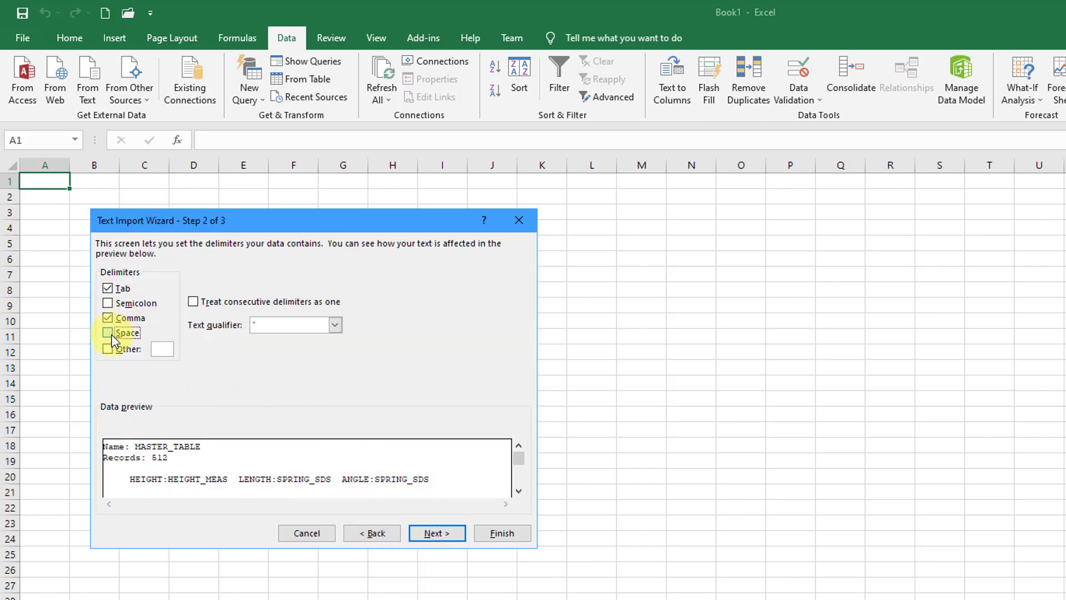
left_click(111, 335)
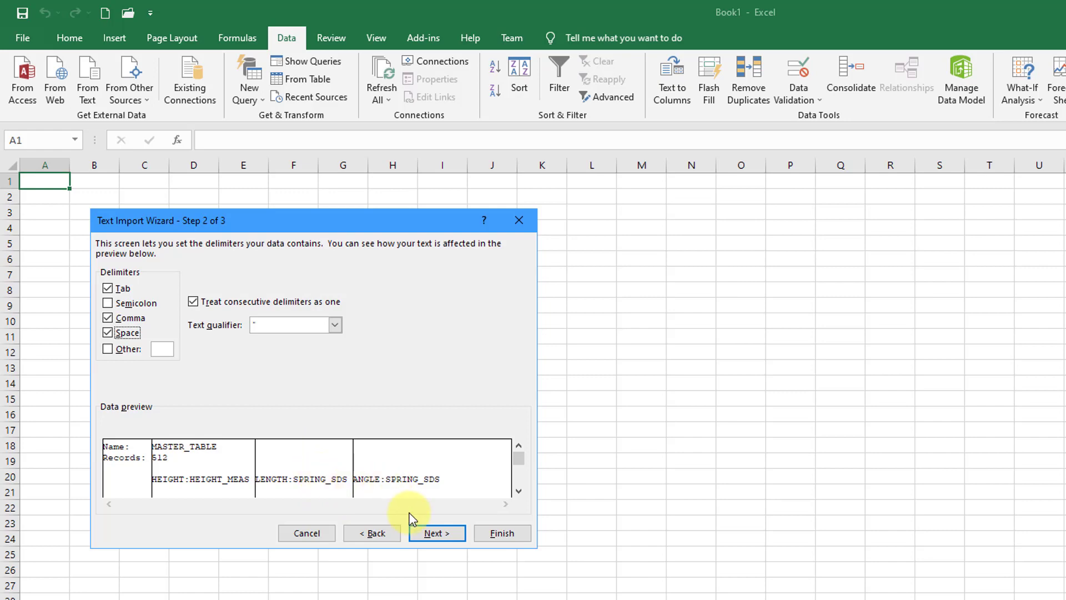
left_click(429, 530)
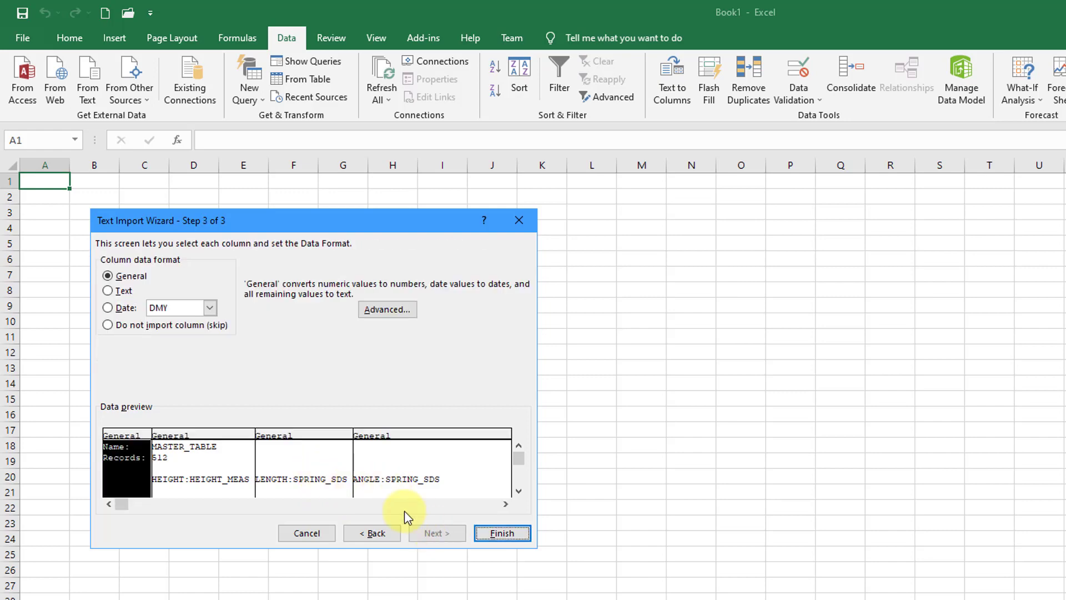
left_click(500, 534)
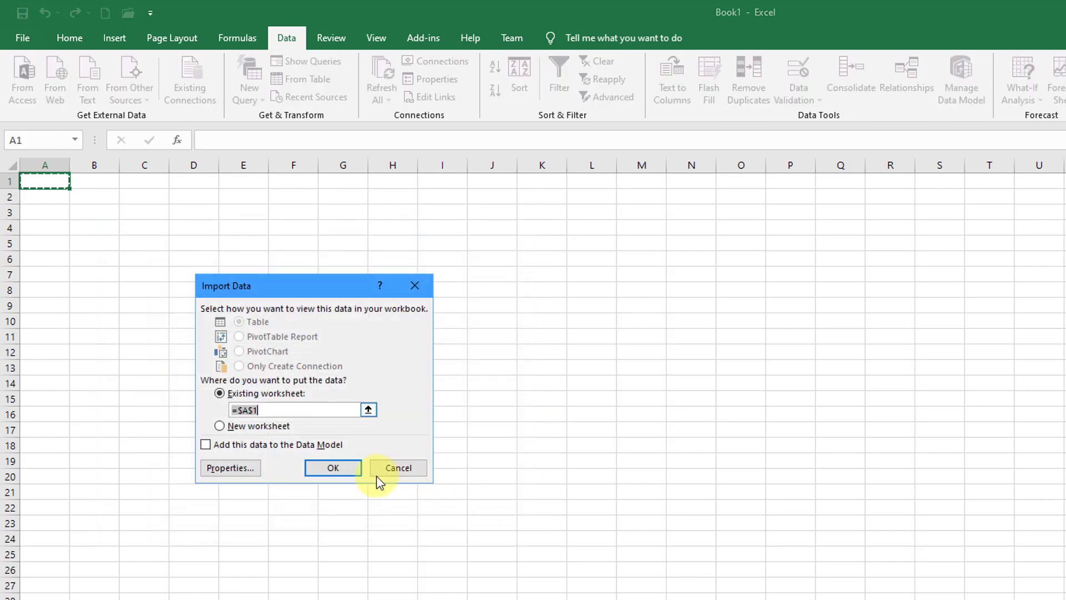
left_click(332, 468)
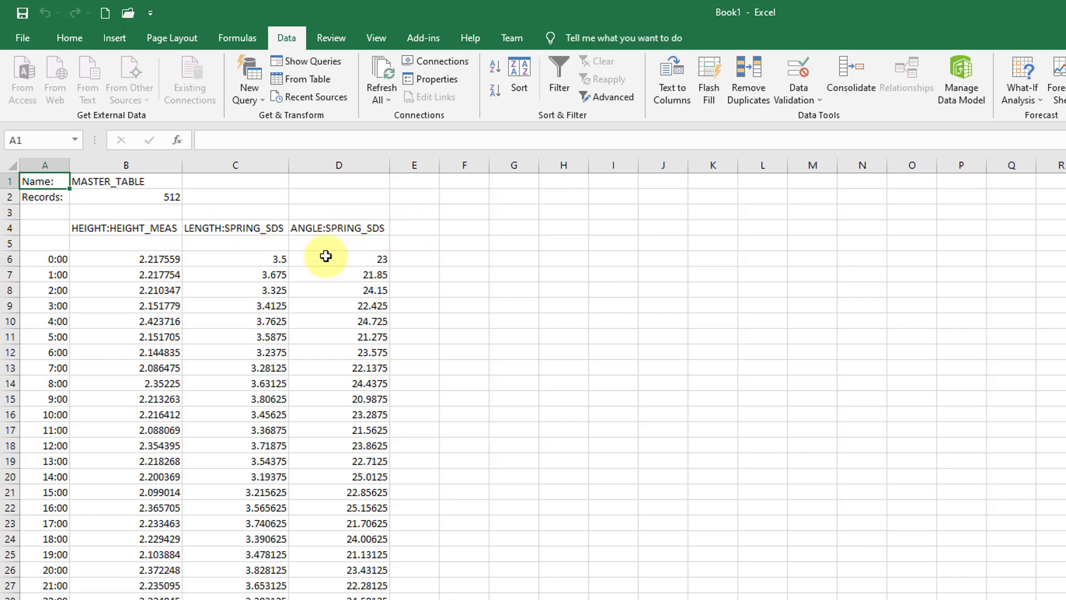
- Delete header rows 1–5 and the time column A
left_click(11, 185)
left_click_drag(11, 185, 11, 238)
right_click(11, 240)
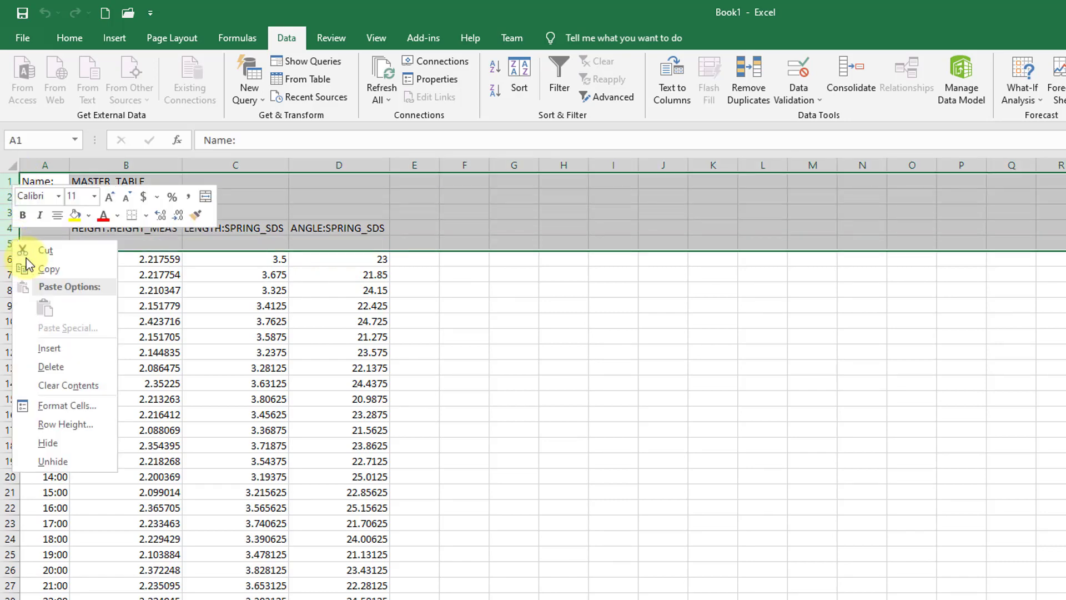
left_click(76, 359)
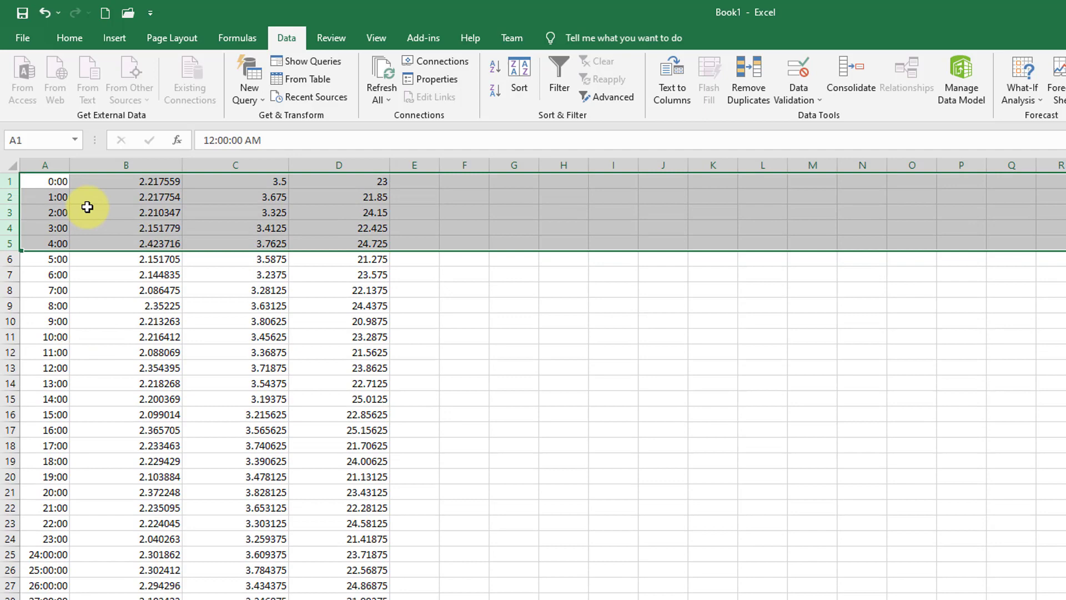
left_click(45, 164)
right_click(45, 162)
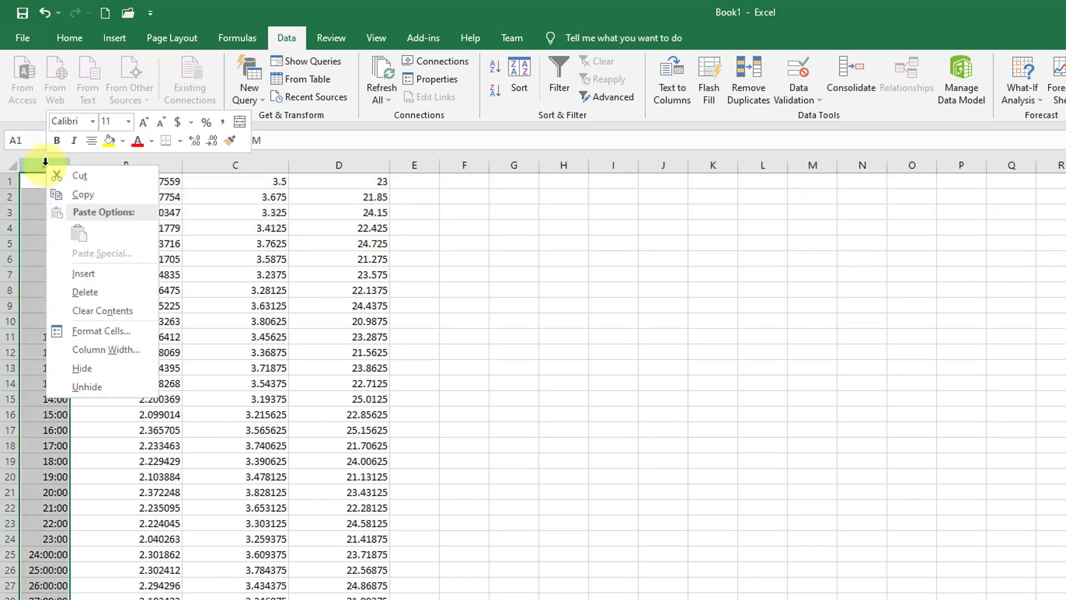
left_click(110, 298)
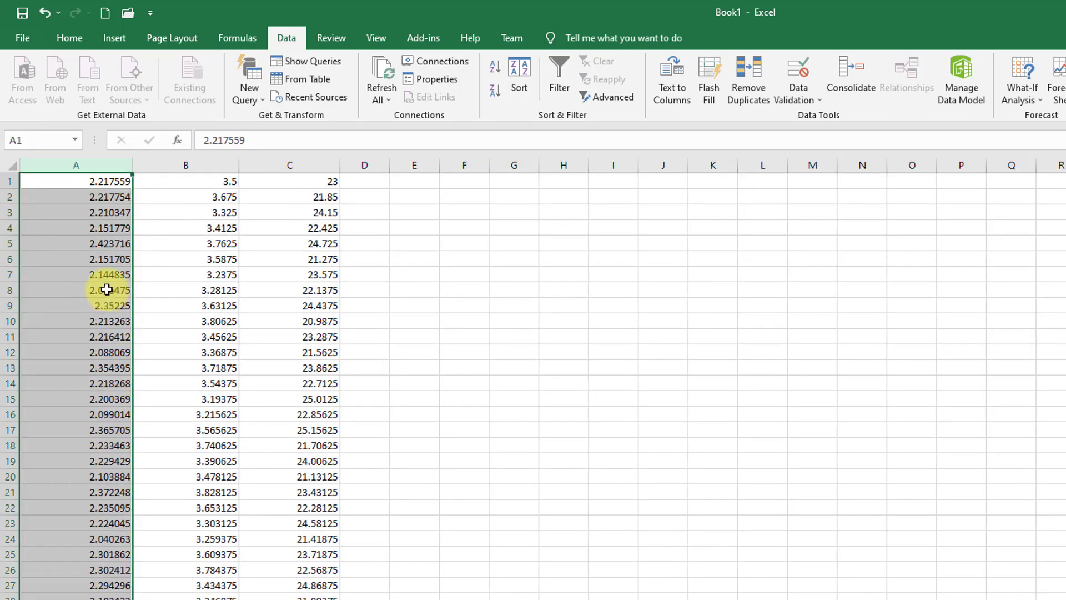
- Move the height values into column D
right_click(92, 168)
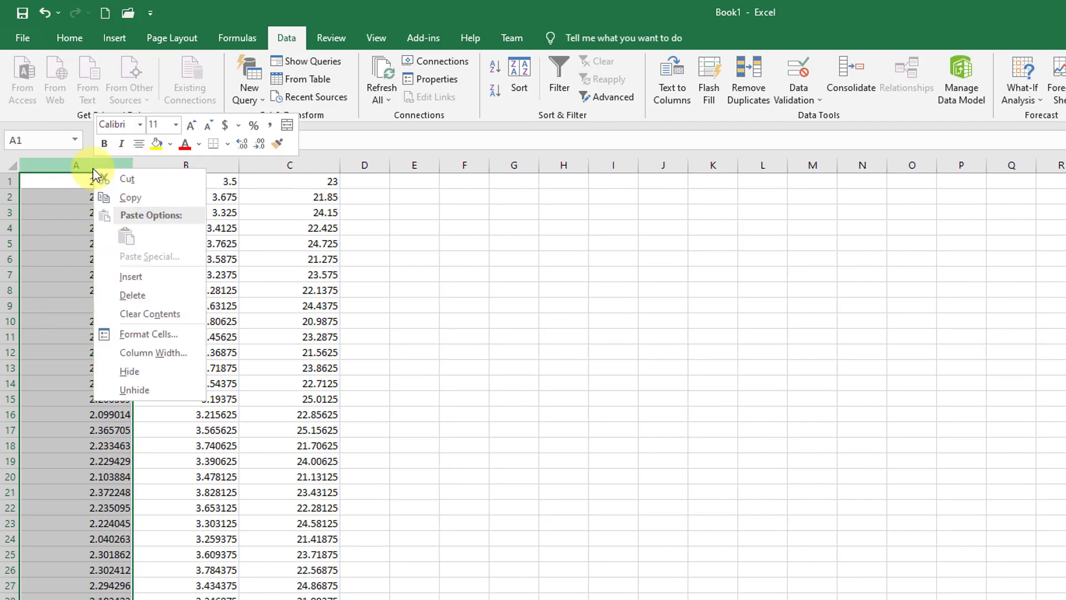
key("Escape")
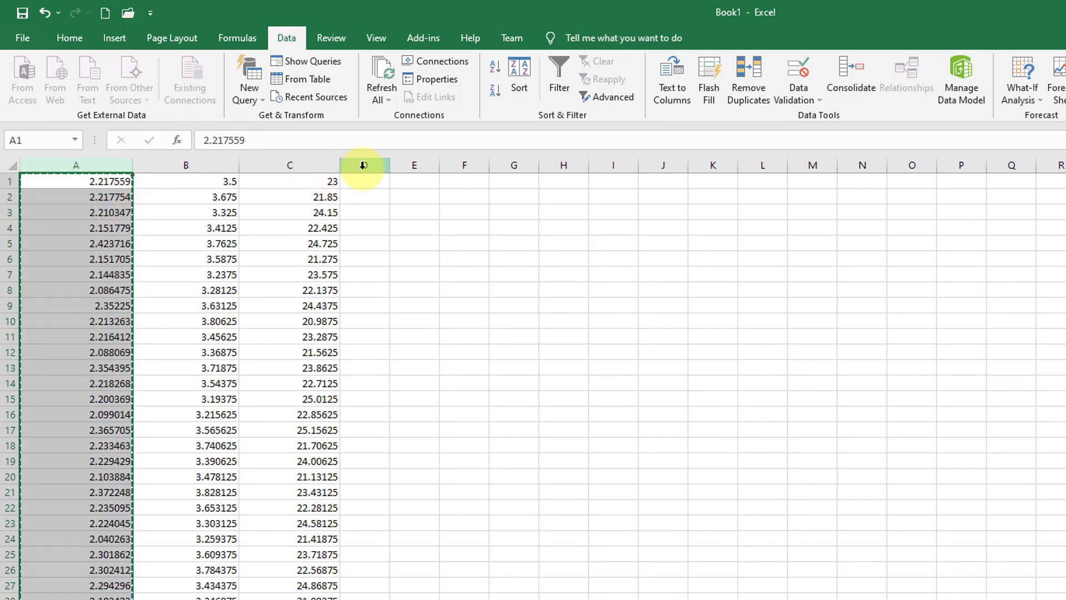
left_click(363, 165)
right_click(363, 165)
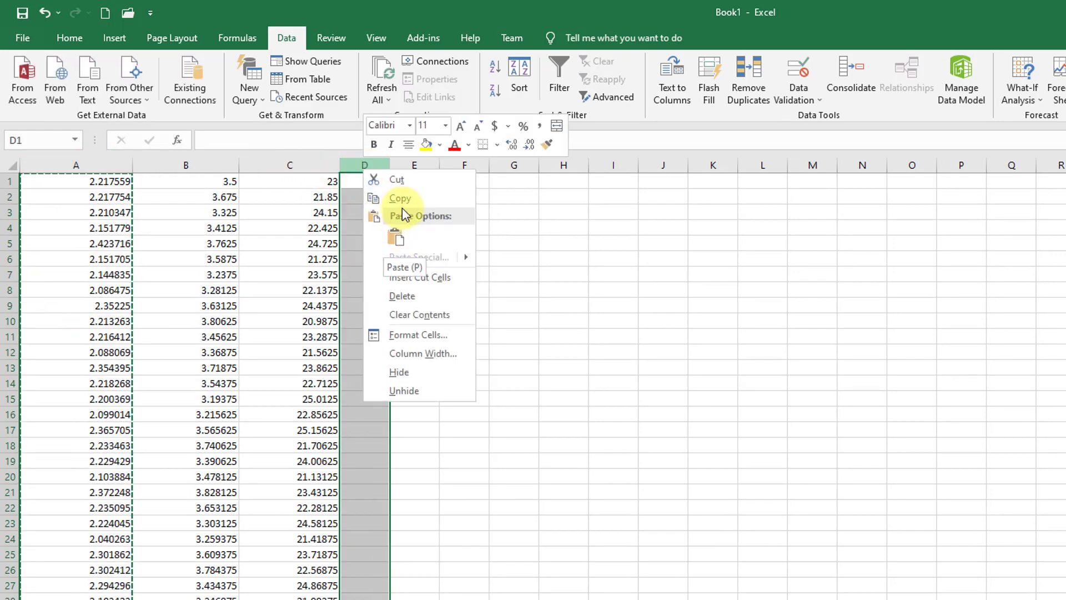
left_click(398, 237)
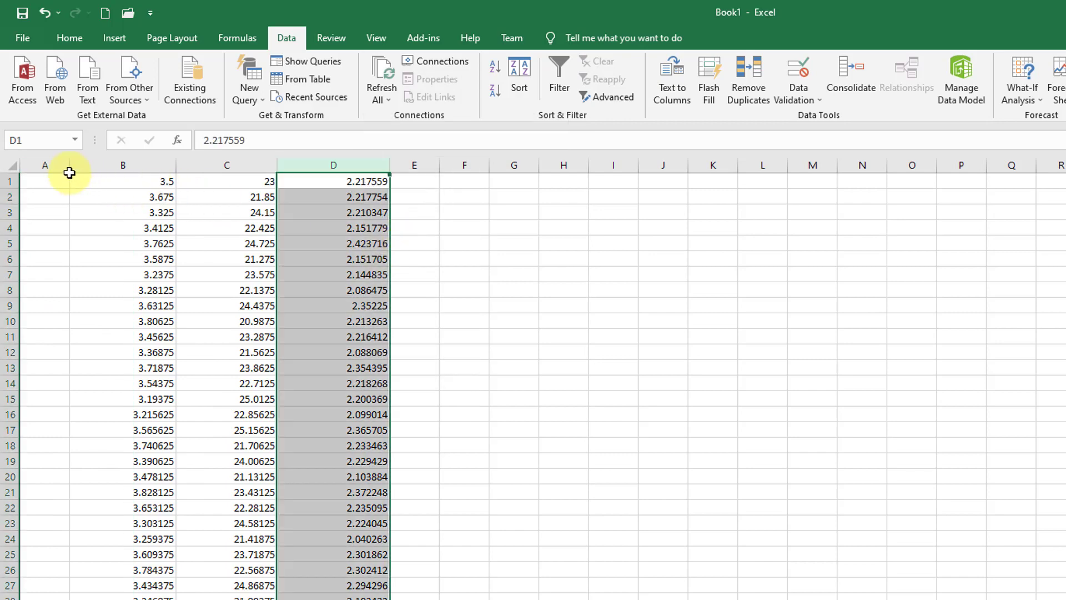
- Delete the now-empty column A so the data columns shift left
left_click(47, 166)
right_click(48, 168)
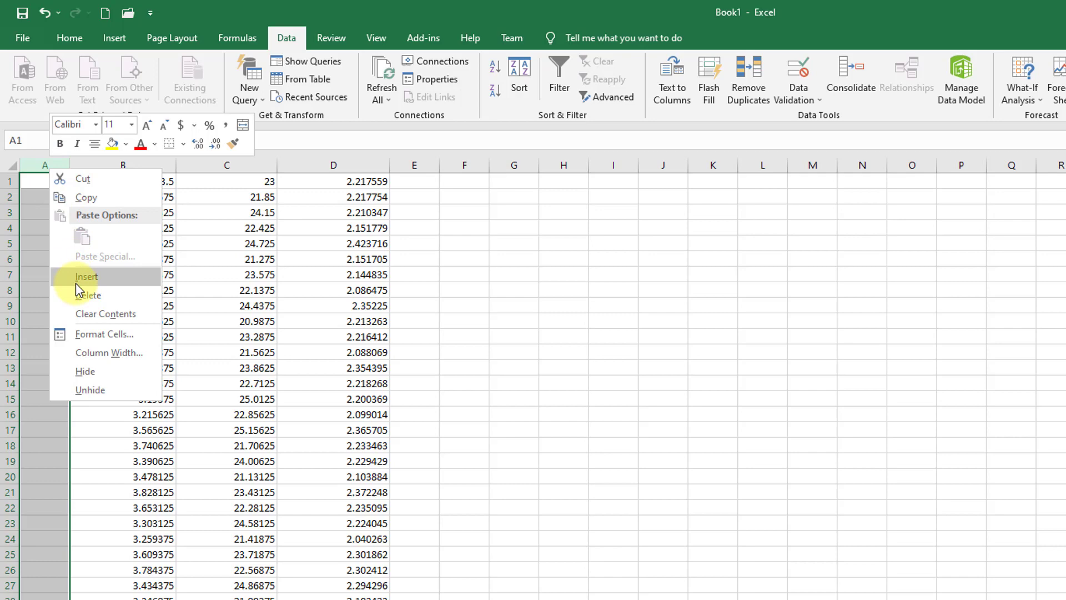
left_click(85, 300)
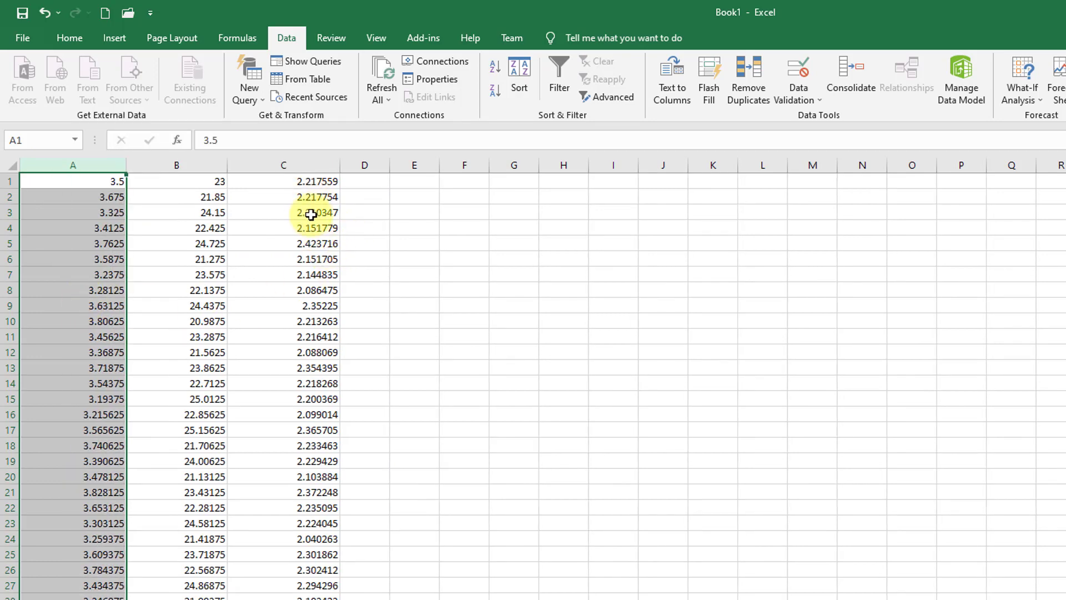
left_click(86, 181)
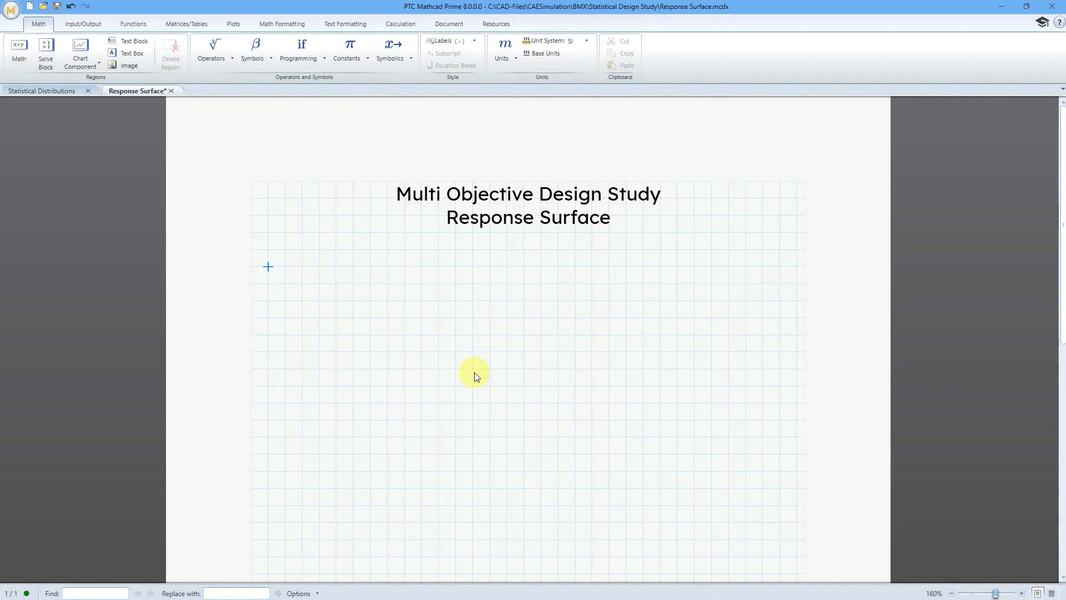
- Define Data := READEXCEL(".\MODS Surface.xlsx", "Sheet1!A1:C512") in the worksheet
type("Data")
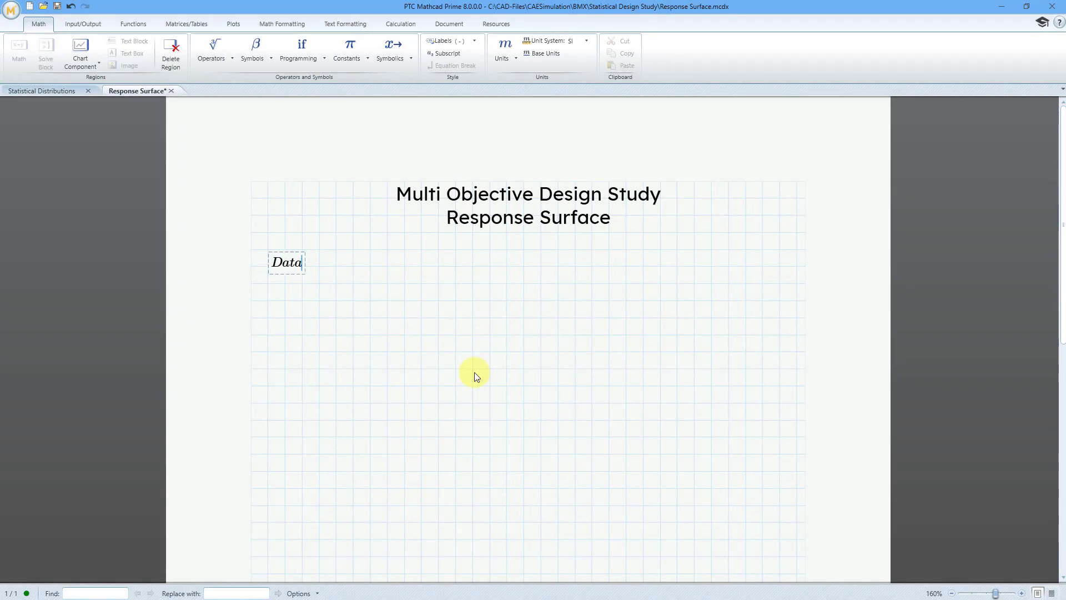
key("shift+colon")
left_click(87, 25)
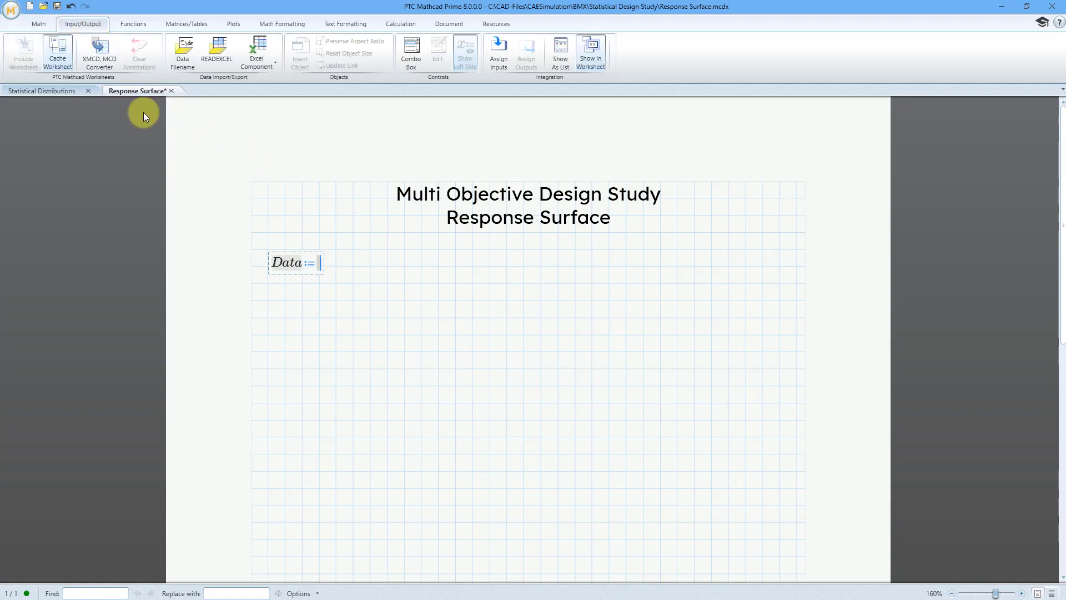
left_click(215, 54)
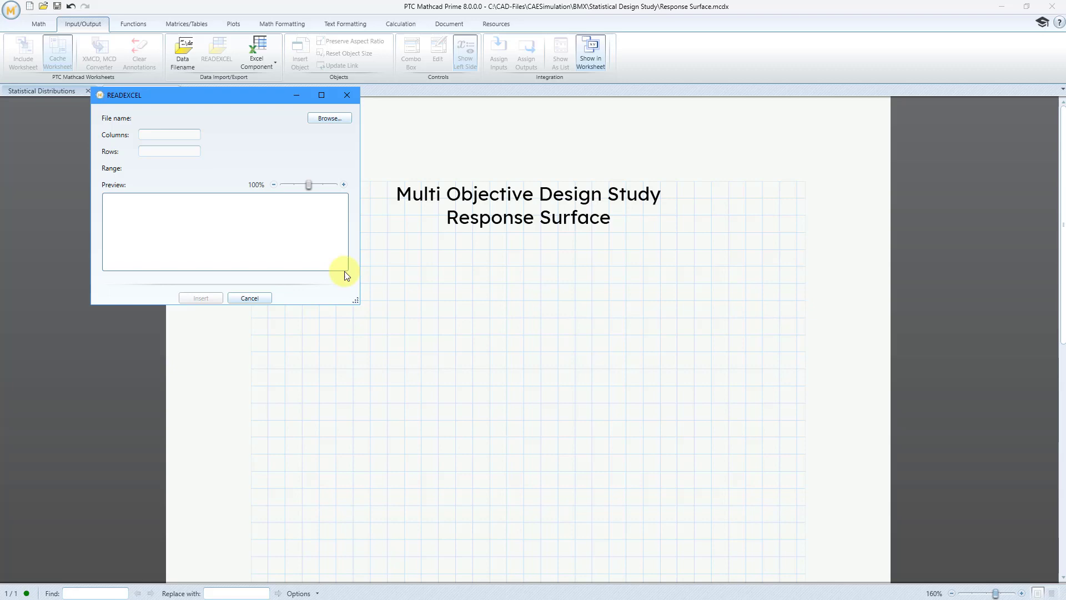
left_click(329, 122)
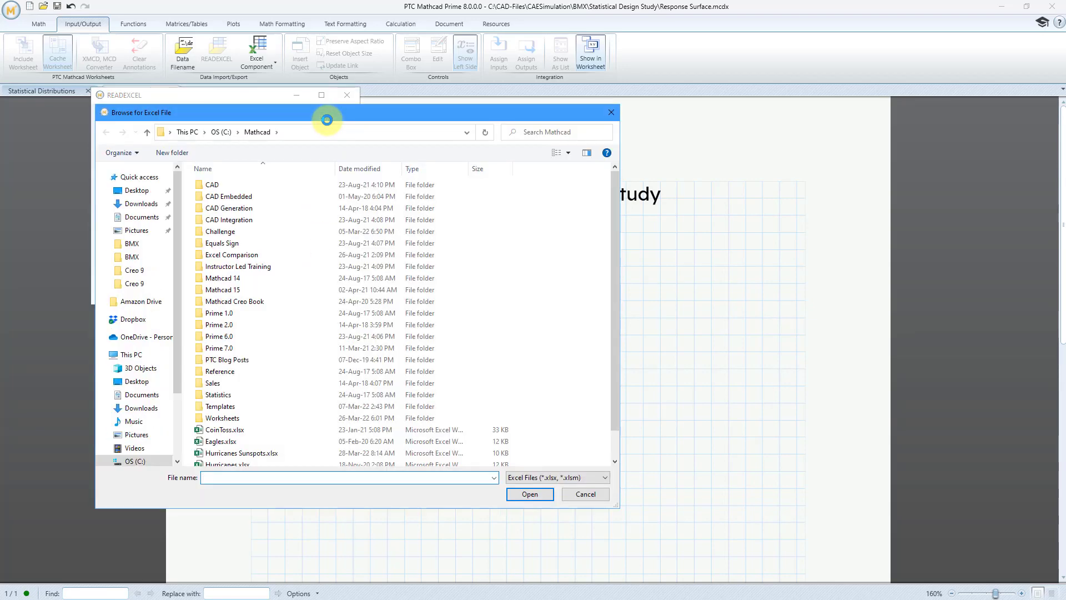
left_click(238, 135)
left_click(245, 186)
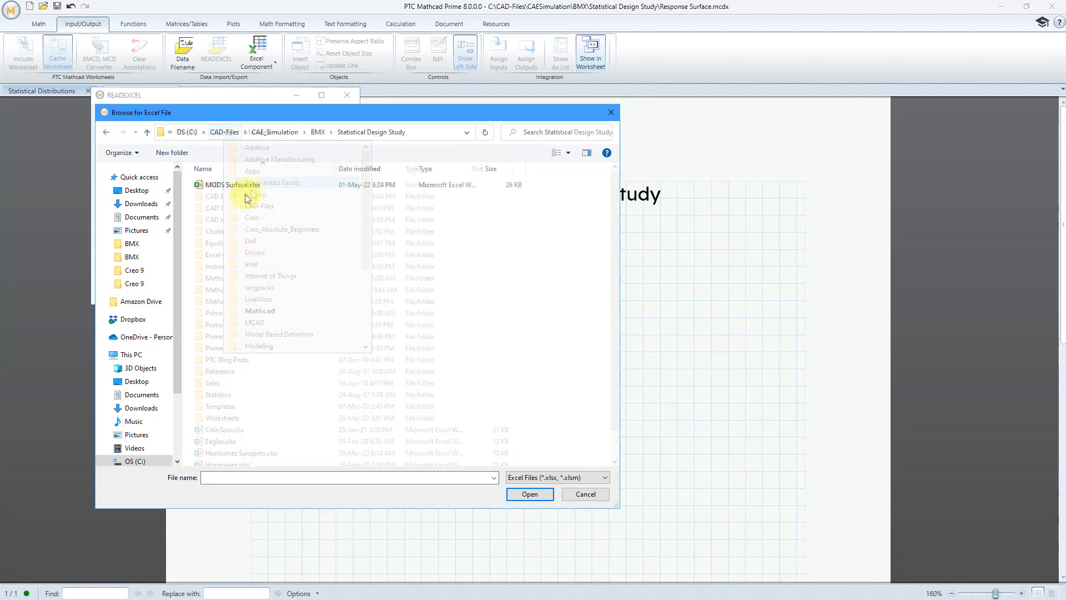
left_click(246, 188)
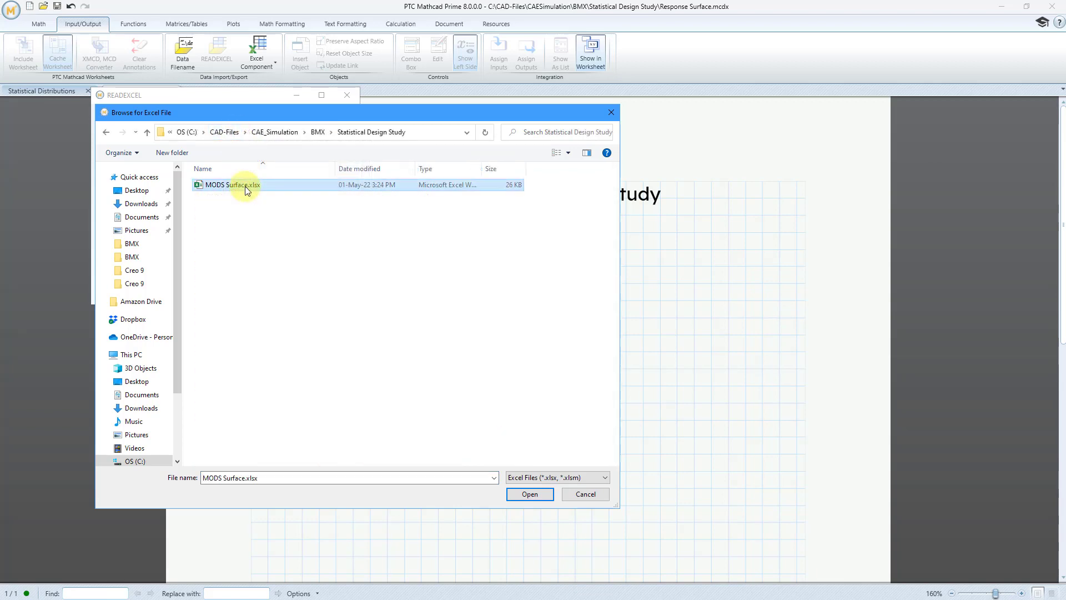
left_click(530, 495)
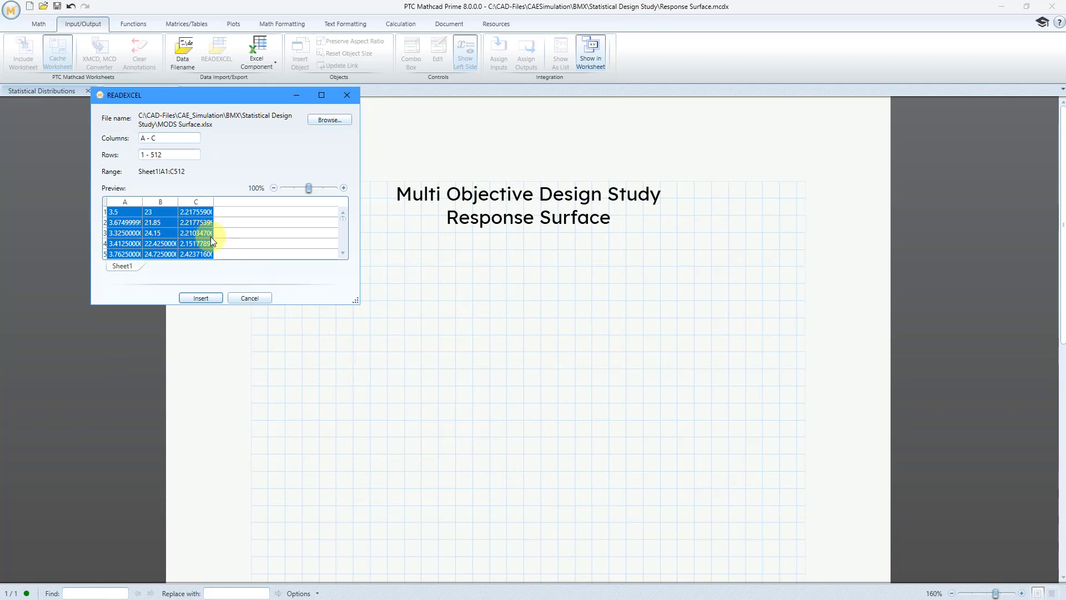
left_click(207, 298)
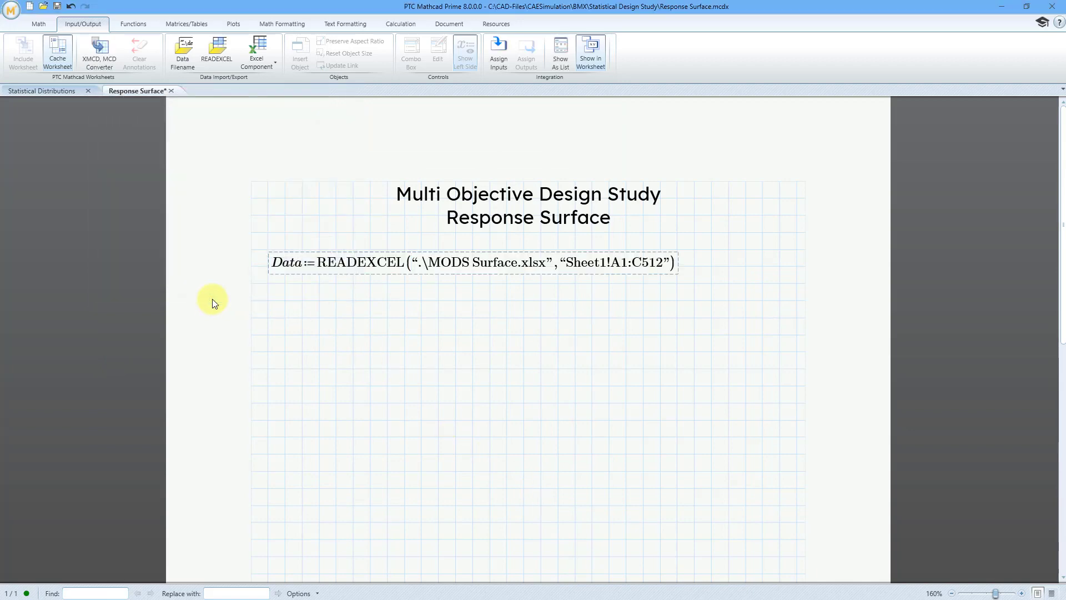
- Insert a 3D plot below the definition with Data in the z-axis placeholder
left_click(271, 317)
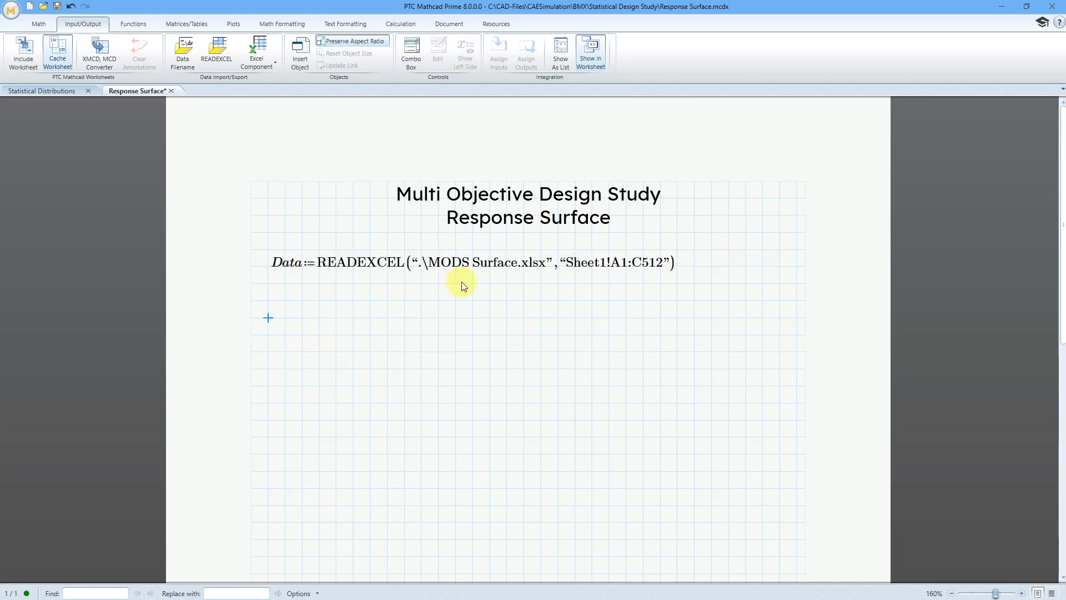
scroll(451, 276, "down", 5)
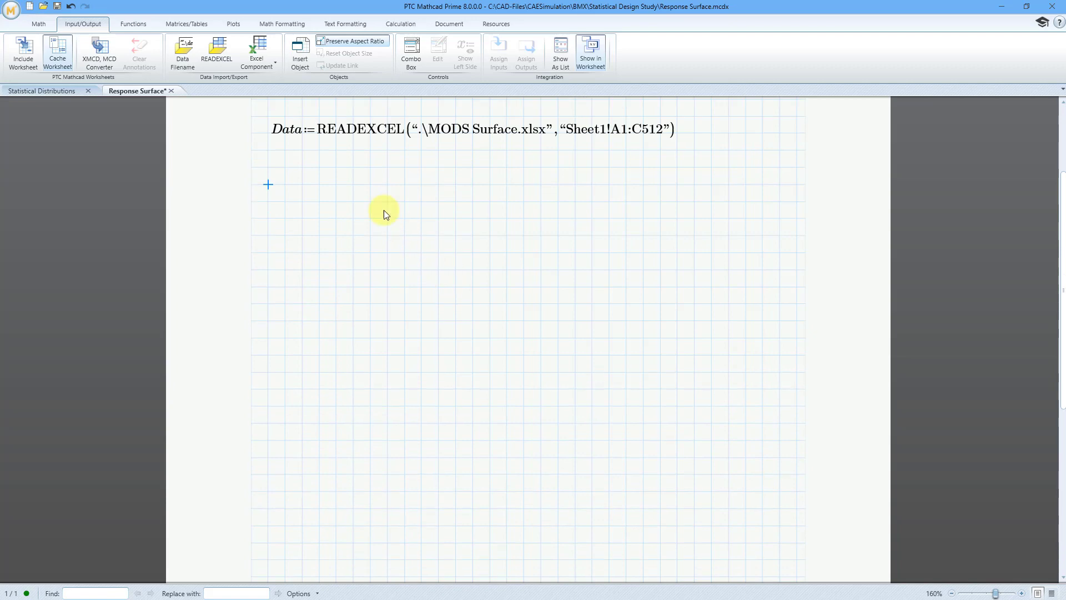
left_click(233, 24)
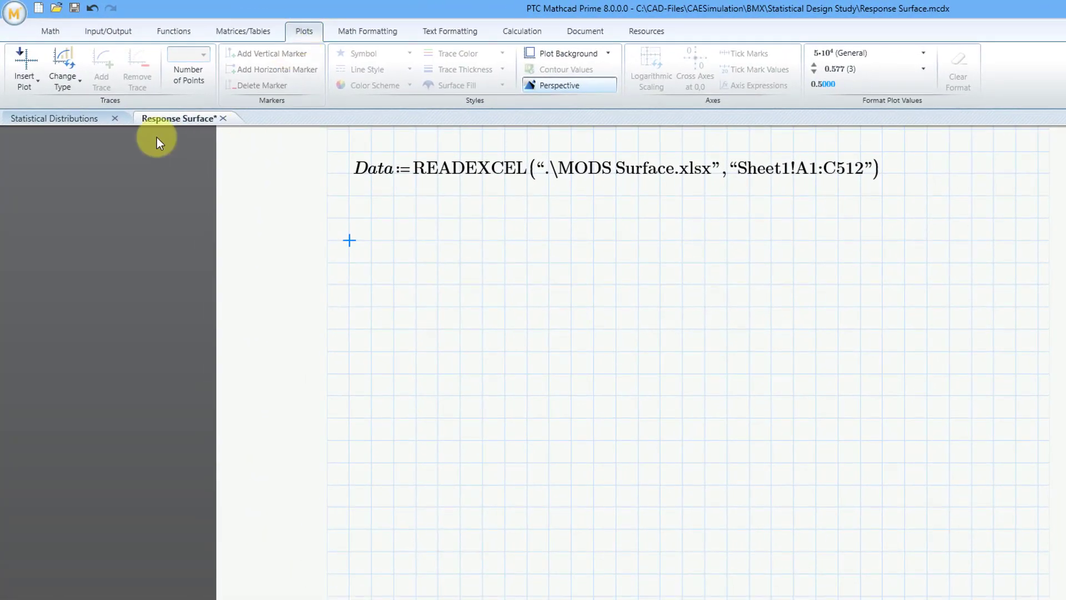
left_click(32, 83)
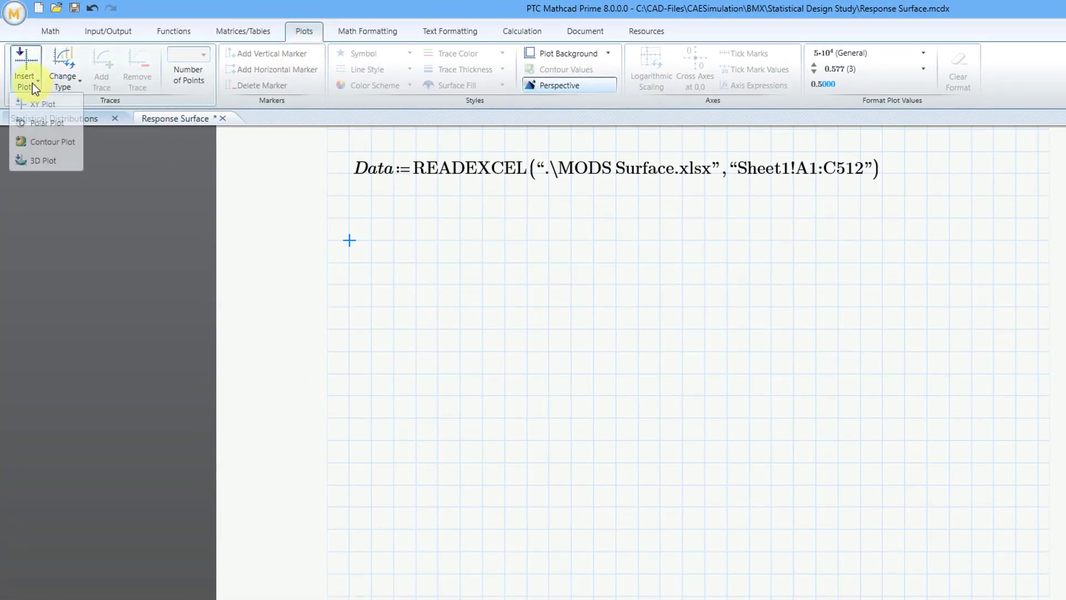
left_click(35, 161)
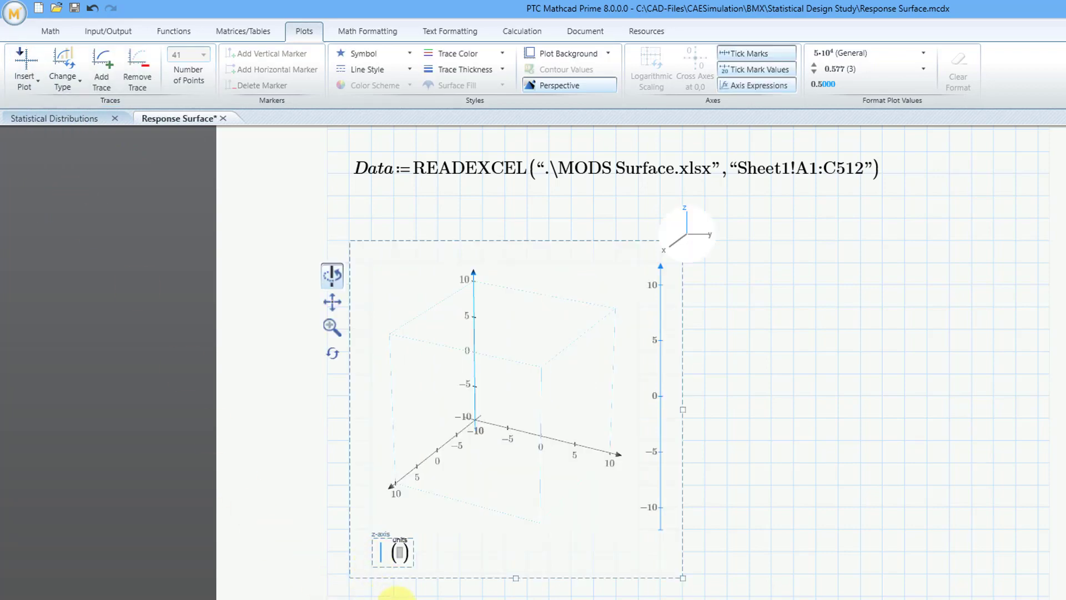
type("Data")
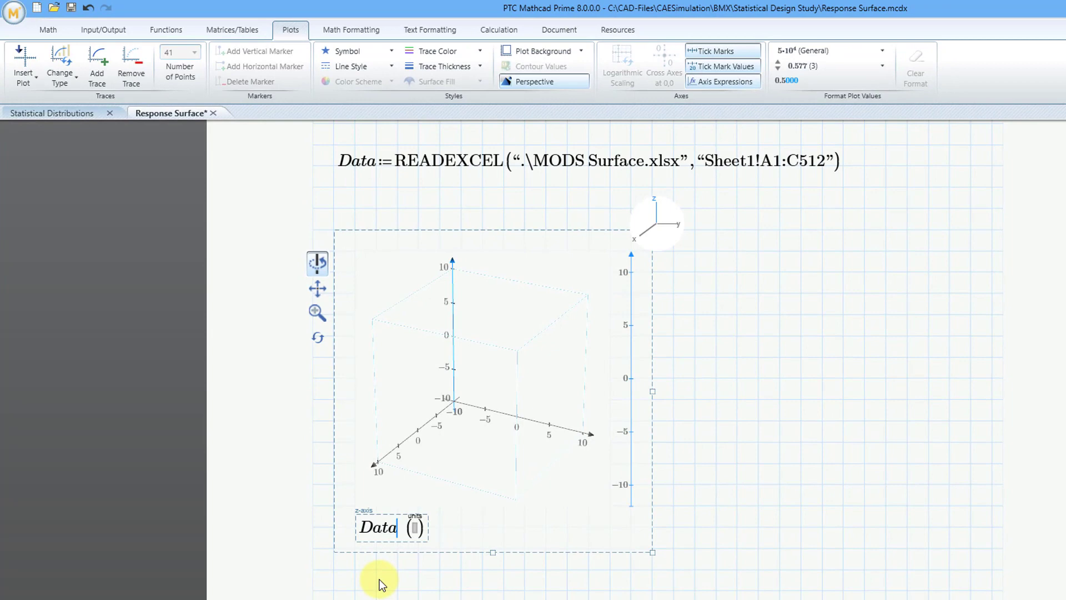
left_click(461, 590)
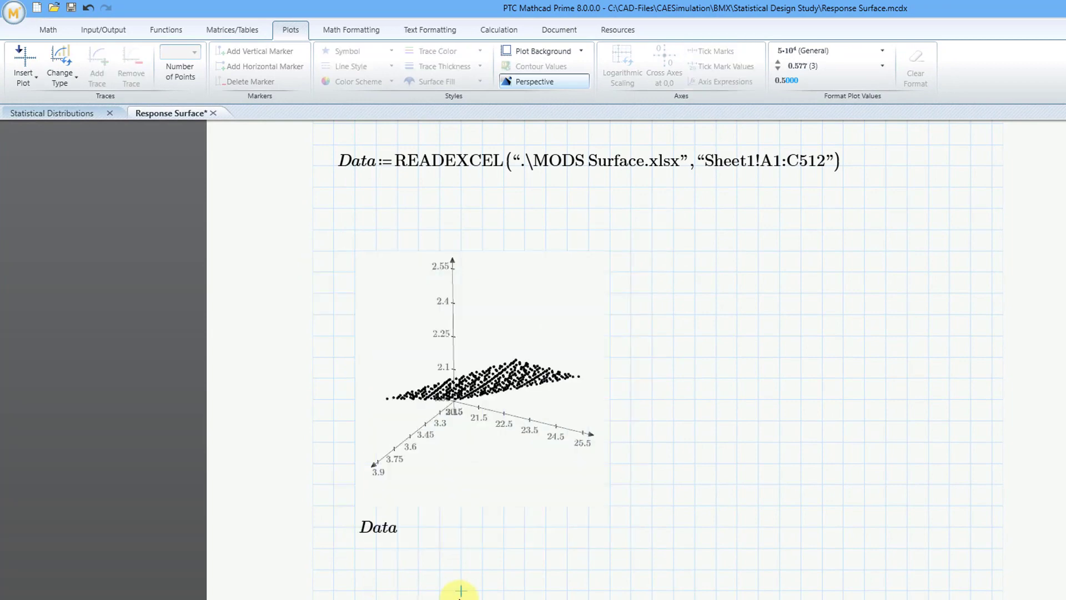
left_click(633, 537)
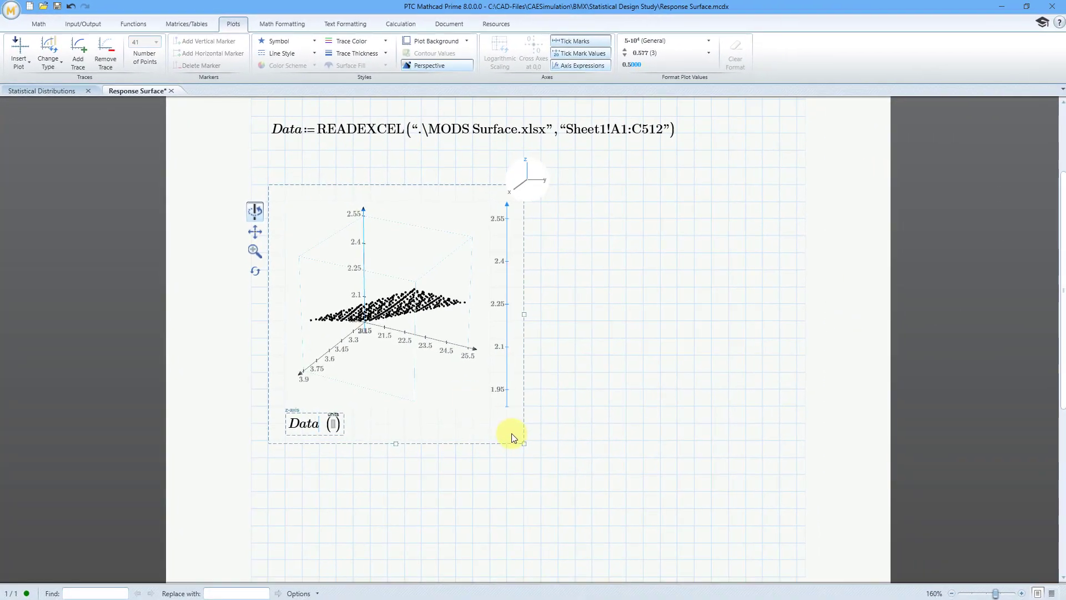
- Enlarge the 3D plot and orbit the point cloud to inspect its tilted, nearly planar sheet
left_click_drag(524, 443, 772, 558)
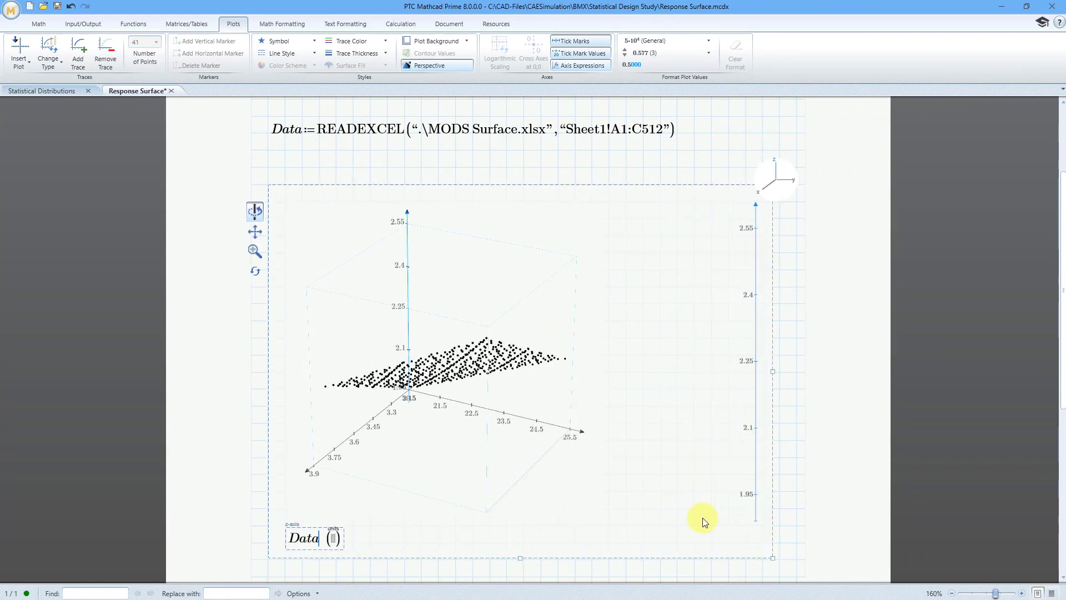
left_click_drag(433, 385, 483, 358)
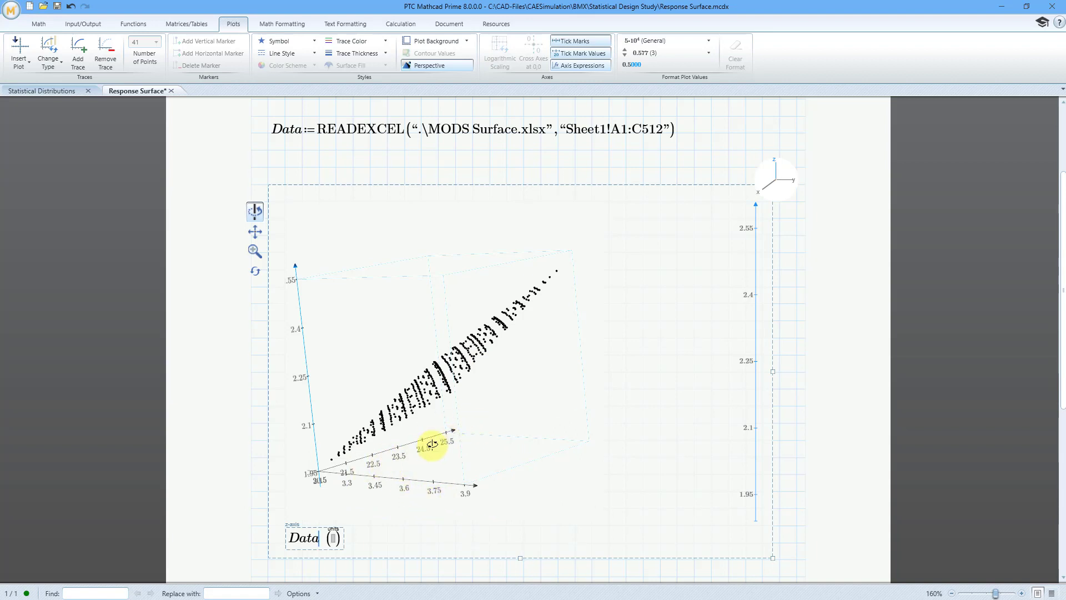
left_click_drag(430, 391, 528, 405)
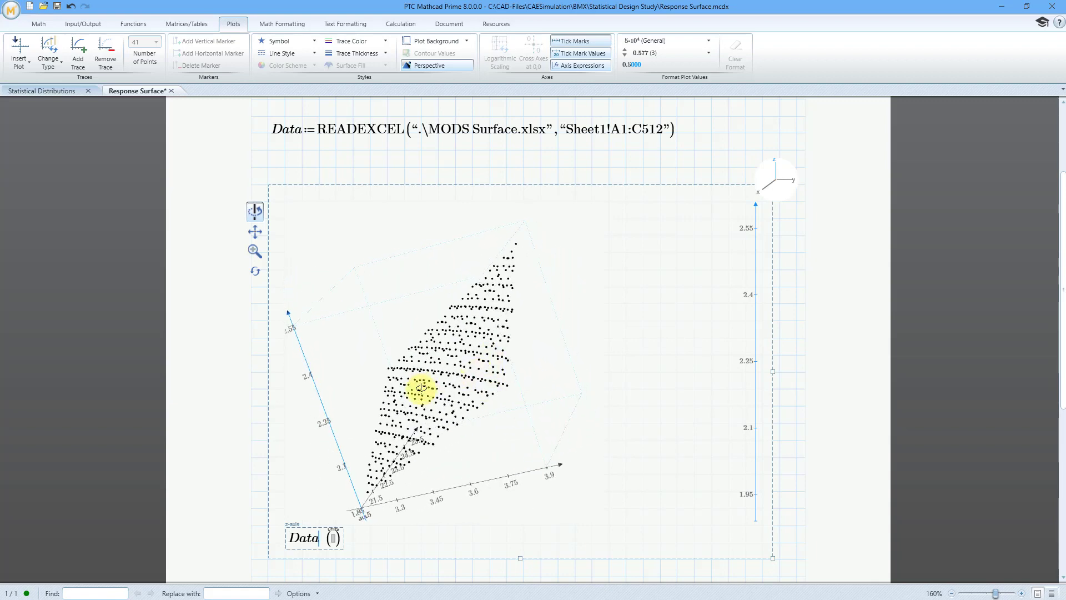
left_click_drag(418, 411, 510, 446)
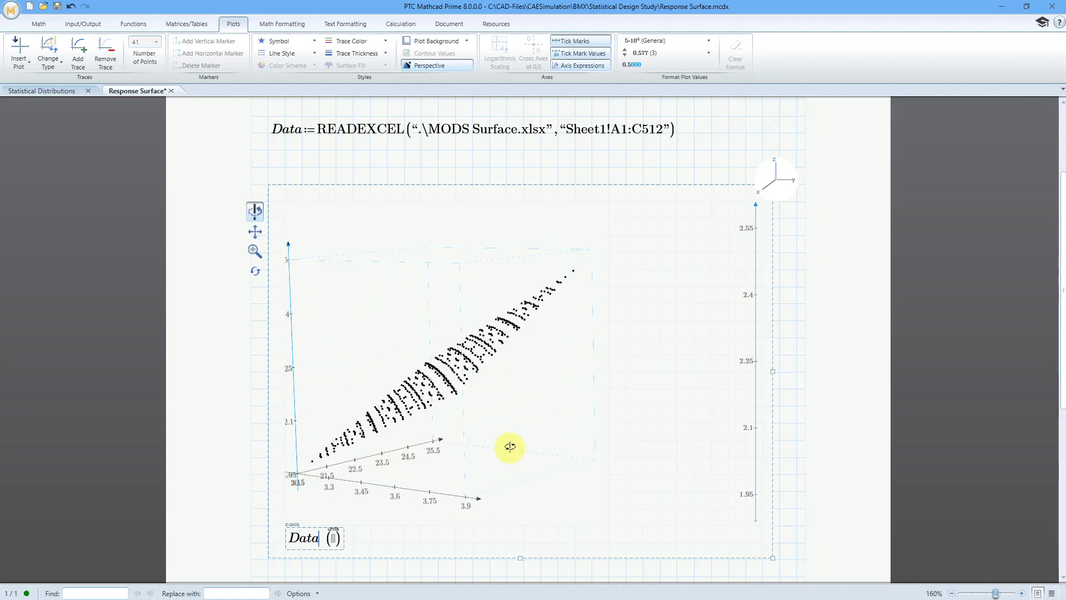